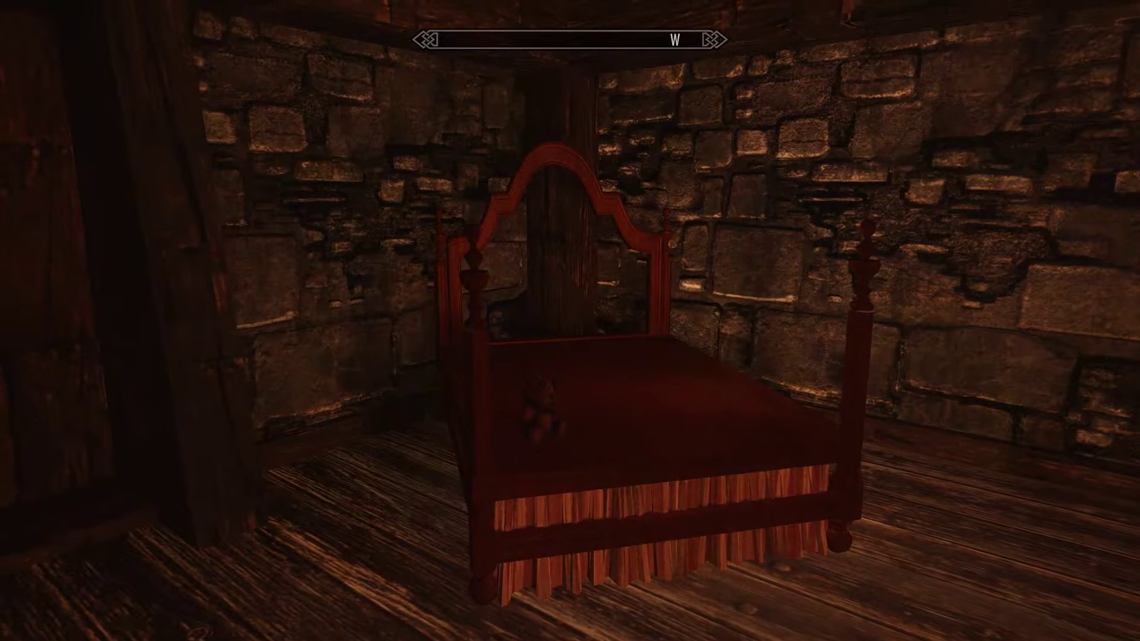
{"action": "key", "text": "d"}
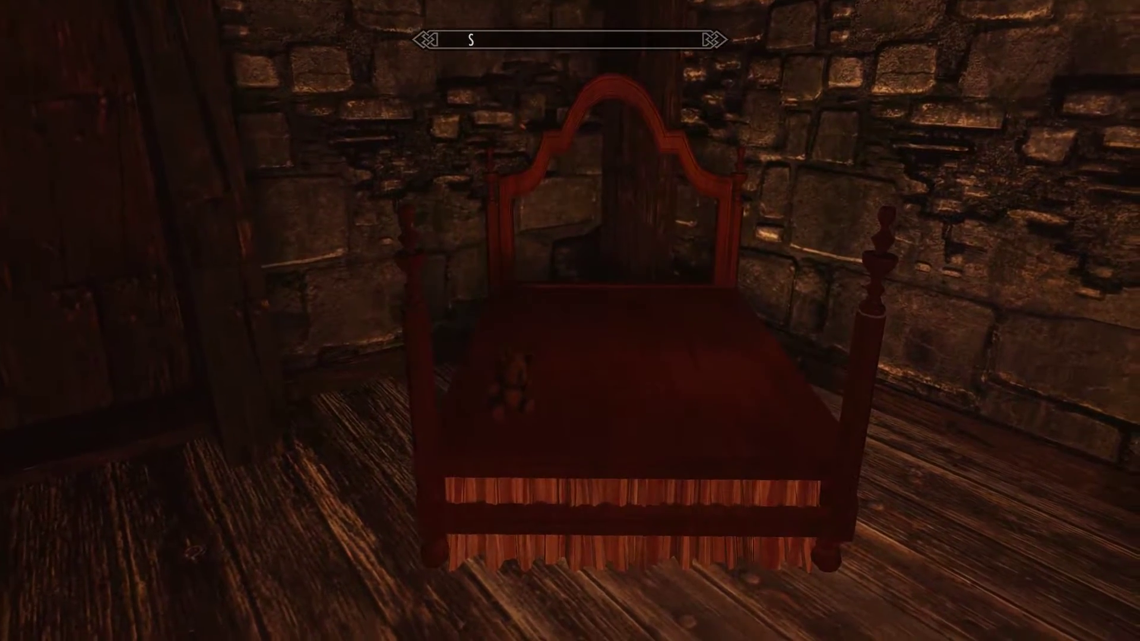
{"action": "key", "text": "w"}
{"action": "key", "text": "d"}
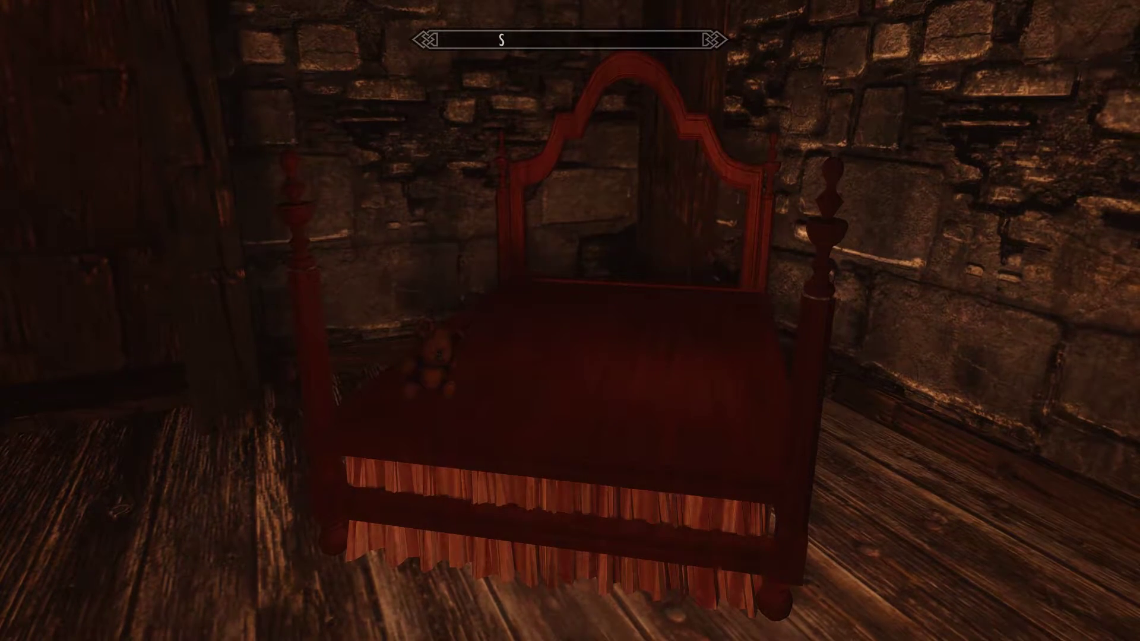
{"action": "key", "text": "w"}
{"action": "key", "text": "a"}
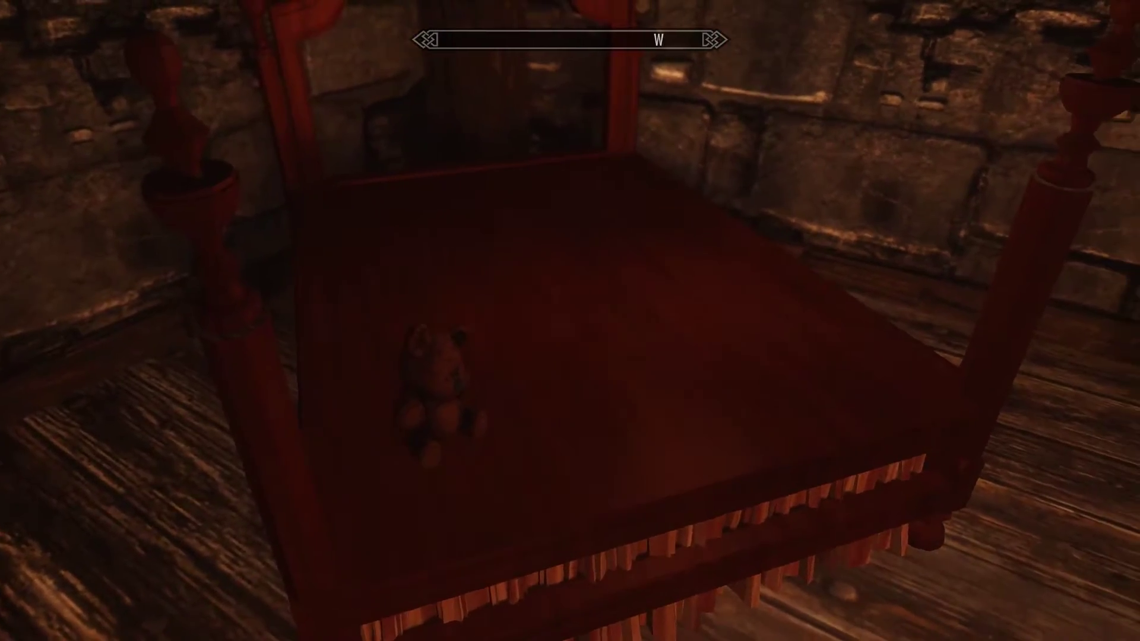
{"action": "key", "text": "d"}
{"action": "key", "text": "d"}
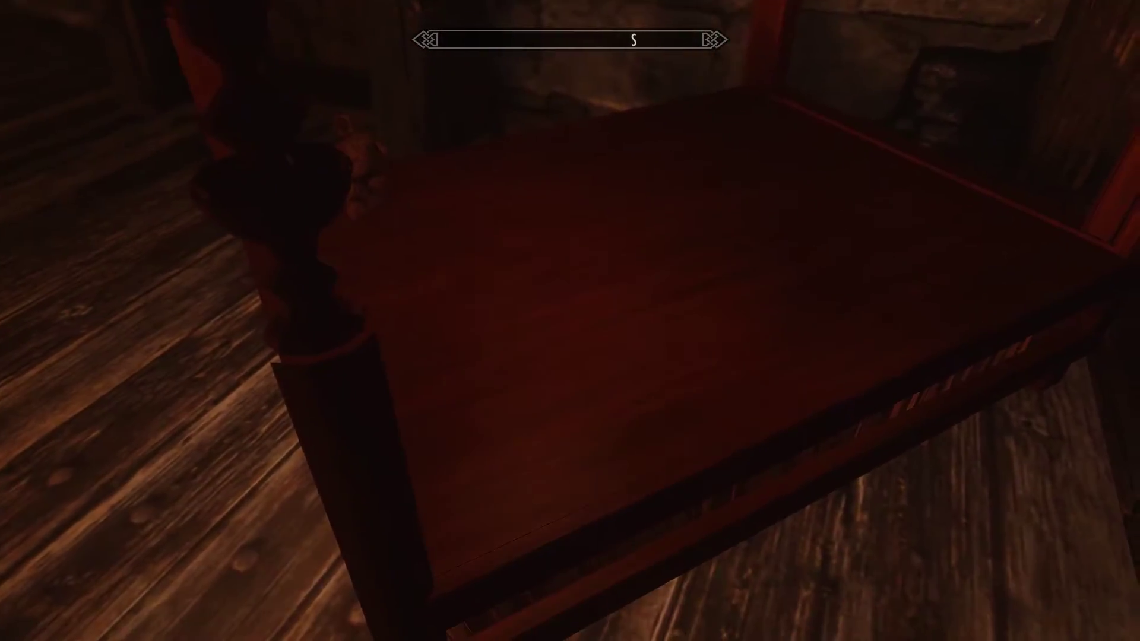
{"action": "key", "text": "a"}
{"action": "key", "text": "w"}
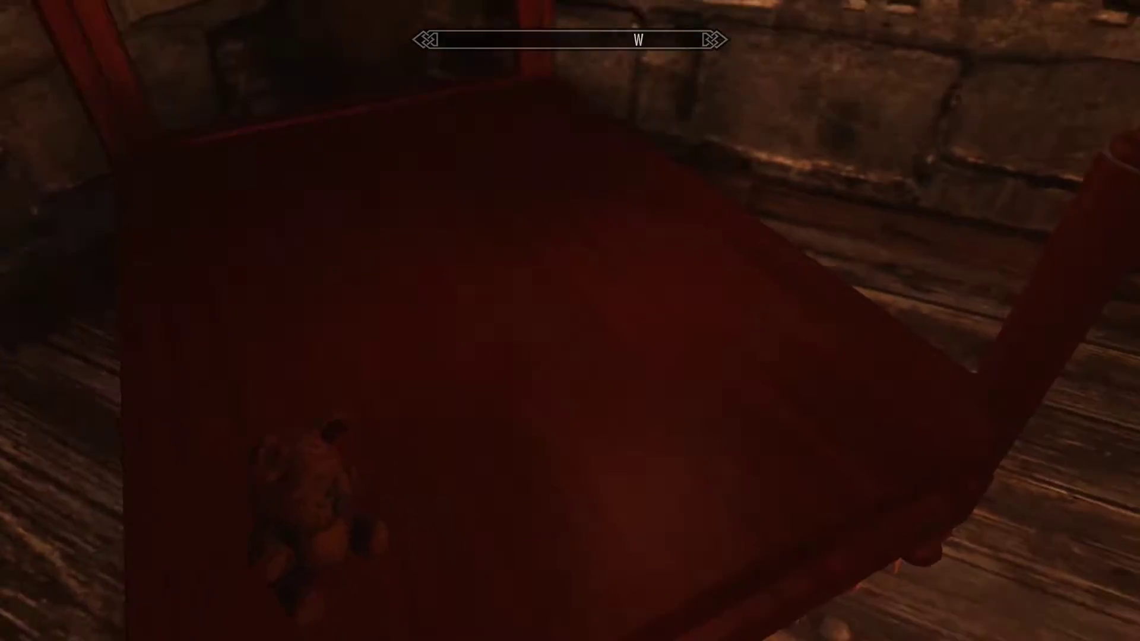
{"action": "key", "text": "d"}
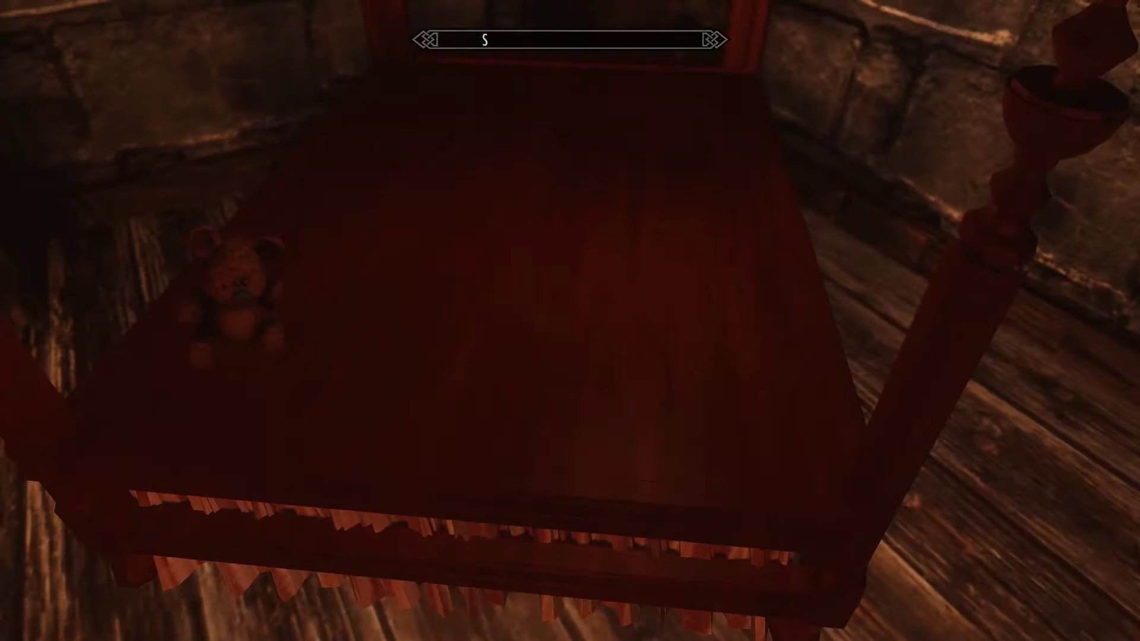
{"action": "key", "text": "w"}
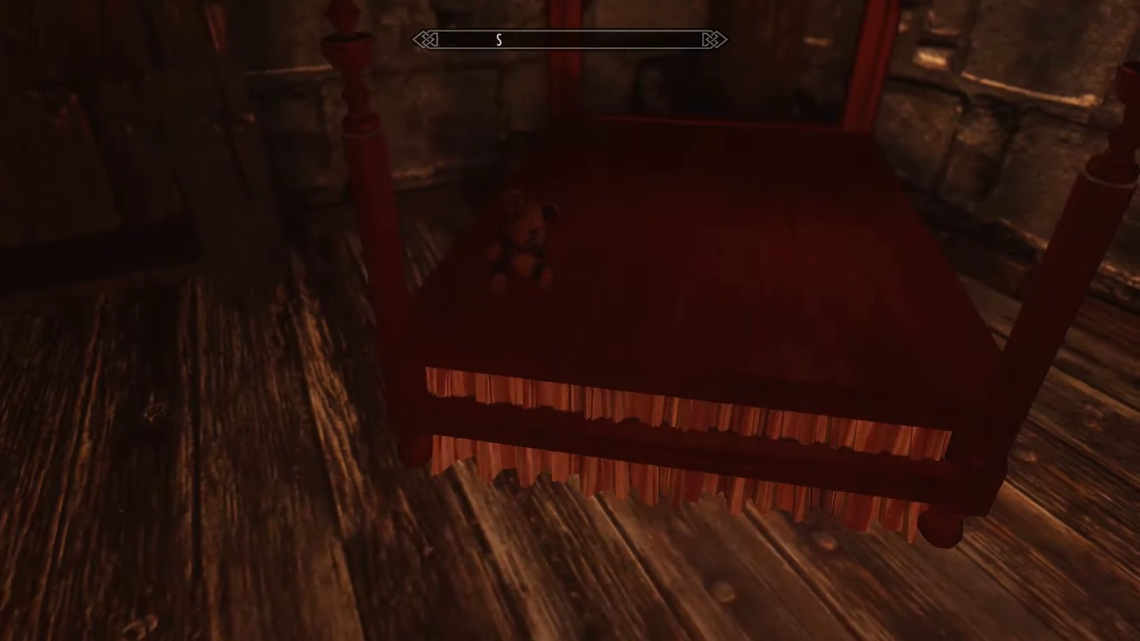
{"action": "key", "text": "w"}
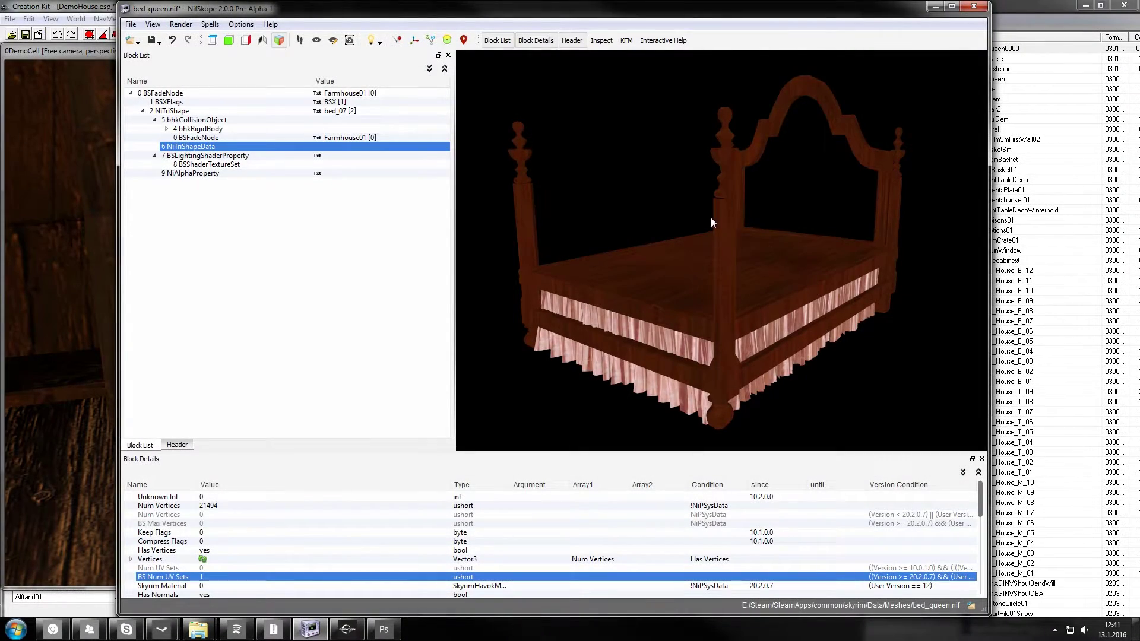
Switch to Photoshop and show the layers of the bed_queen_n.dds normal map.
{"action": "left_click_drag", "start_coordinate": [700, 209], "coordinate": [630, 285]}
{"action": "left_click", "coordinate": [807, 273]}
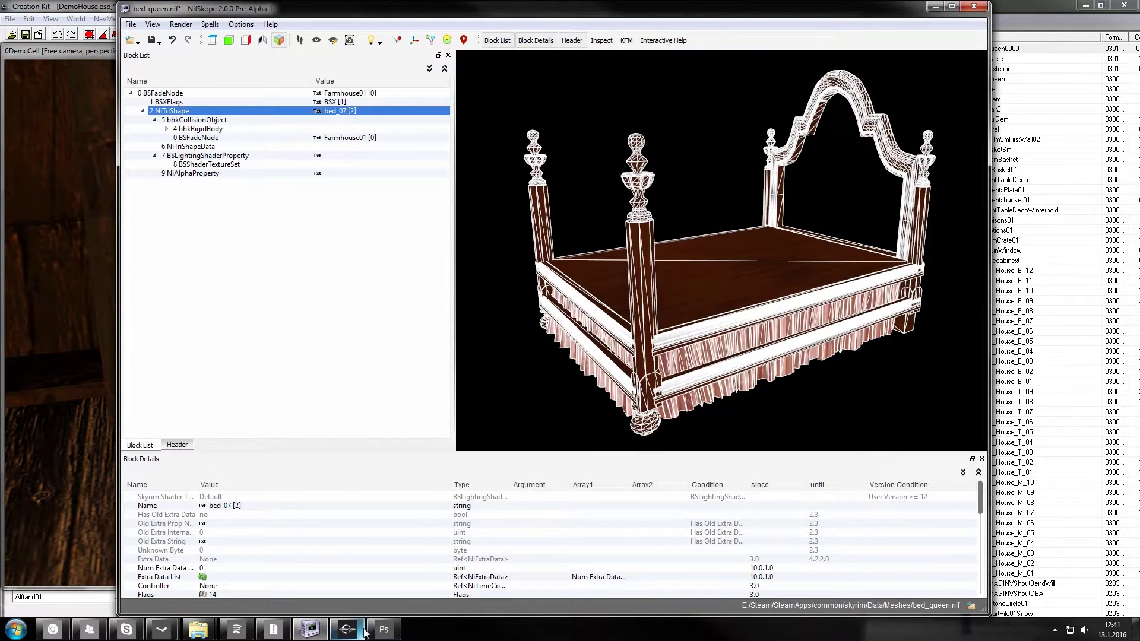
{"action": "left_click", "coordinate": [383, 629]}
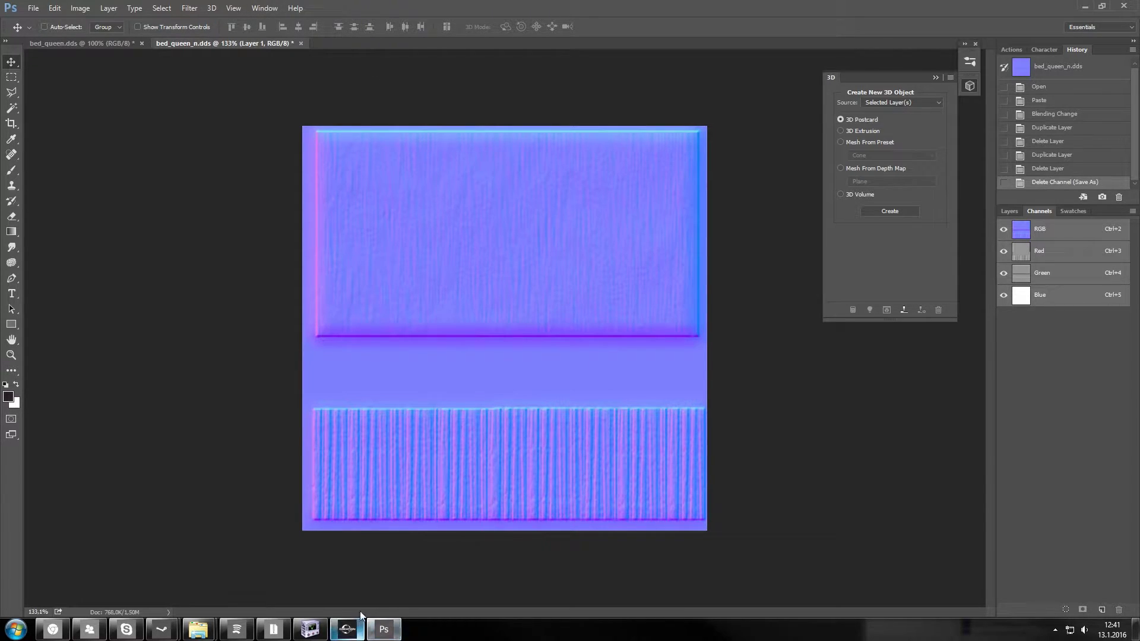
{"action": "left_click", "coordinate": [1008, 211]}
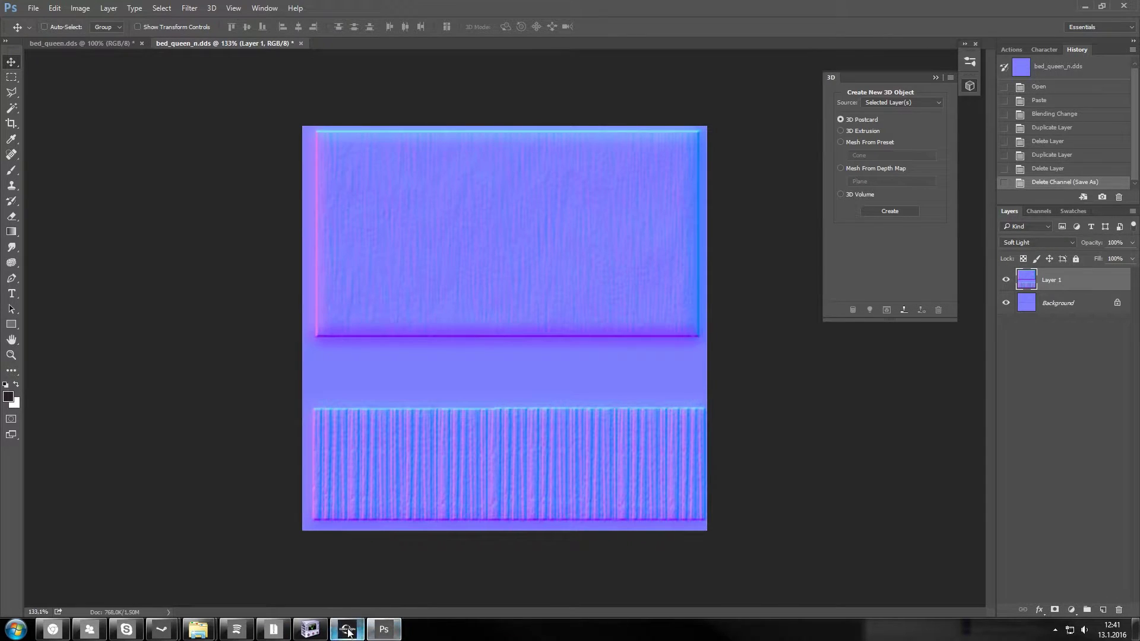
Switch back to NifSkope and examine the bed_queen.nif mesh from several angles.
{"action": "left_click", "coordinate": [321, 632]}
{"action": "left_click_drag", "start_coordinate": [567, 309], "coordinate": [743, 305]}
{"action": "left_click", "coordinate": [589, 234]}
{"action": "scroll", "coordinate": [589, 234], "scroll_direction": "up", "scroll_amount": 2}
{"action": "left_click_drag", "start_coordinate": [569, 220], "coordinate": [704, 308]}
{"action": "scroll", "coordinate": [589, 226], "scroll_direction": "down", "scroll_amount": 3}
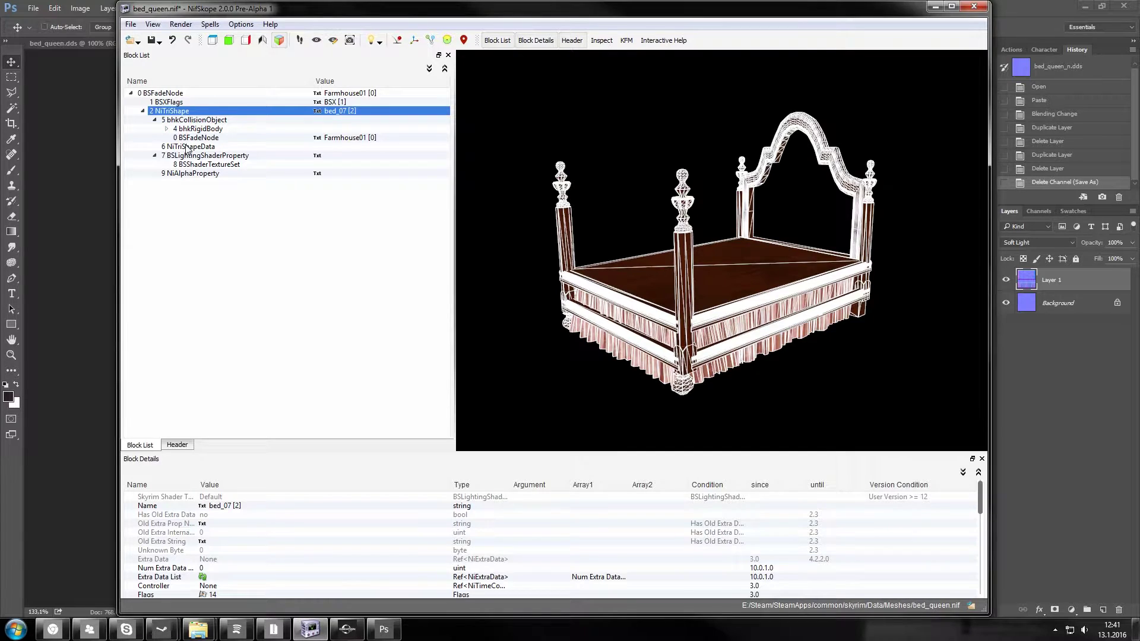
Set BS Num UV Sets of the bed's NiTriShapeData block to 4097.
{"action": "mouse_move", "coordinate": [186, 149]}
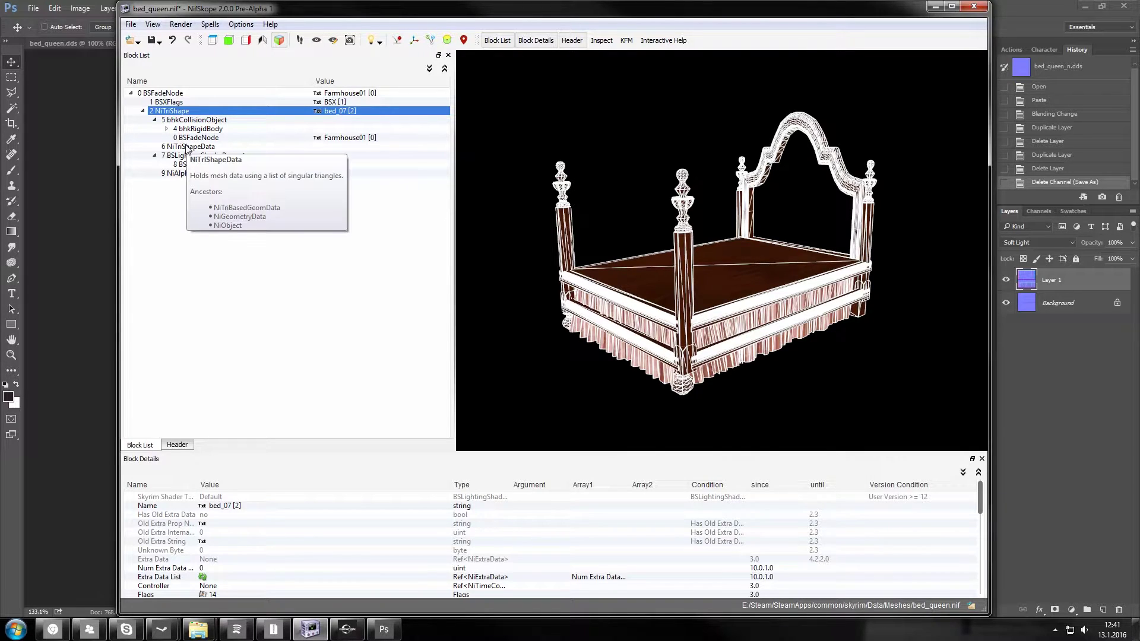
{"action": "double_click", "coordinate": [160, 112]}
{"action": "double_click", "coordinate": [184, 114]}
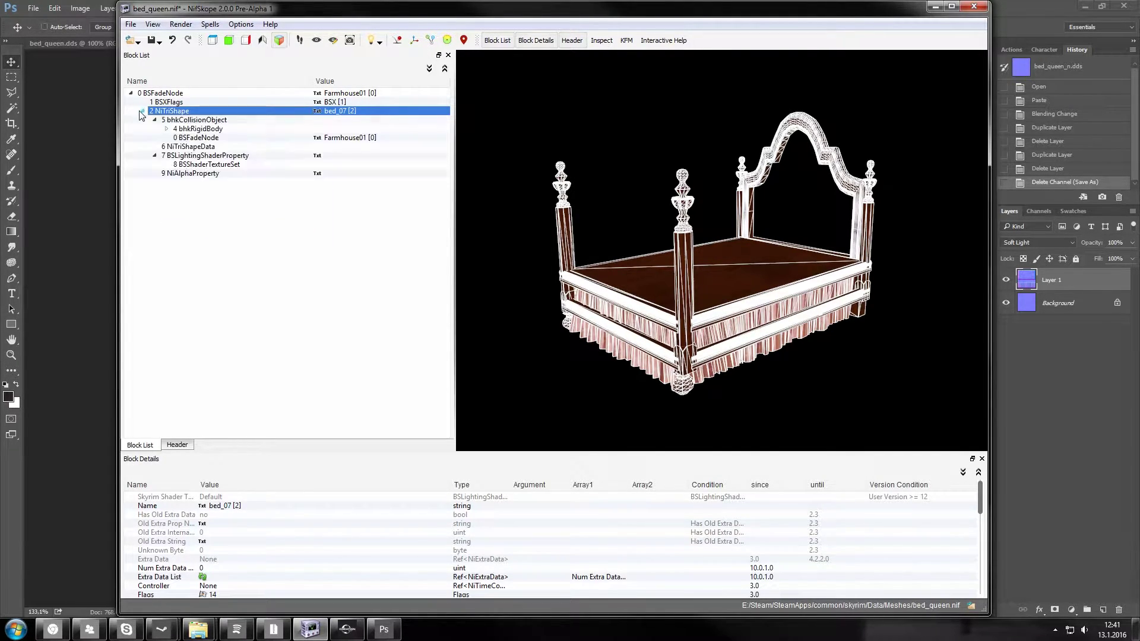
{"action": "left_click", "coordinate": [199, 146]}
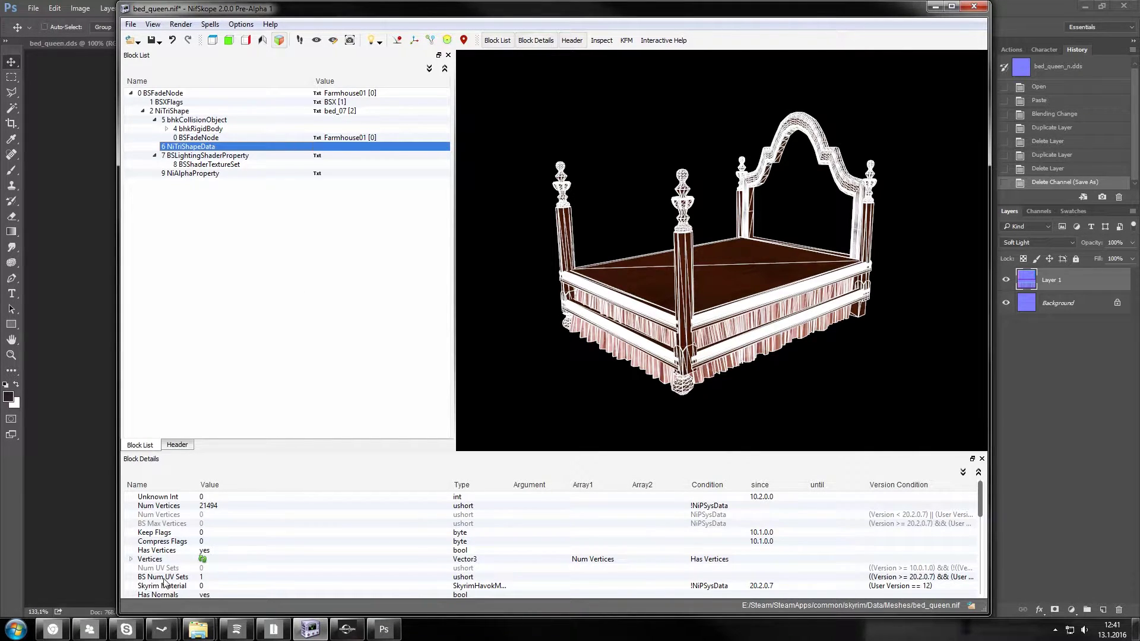
{"action": "left_click", "coordinate": [216, 578]}
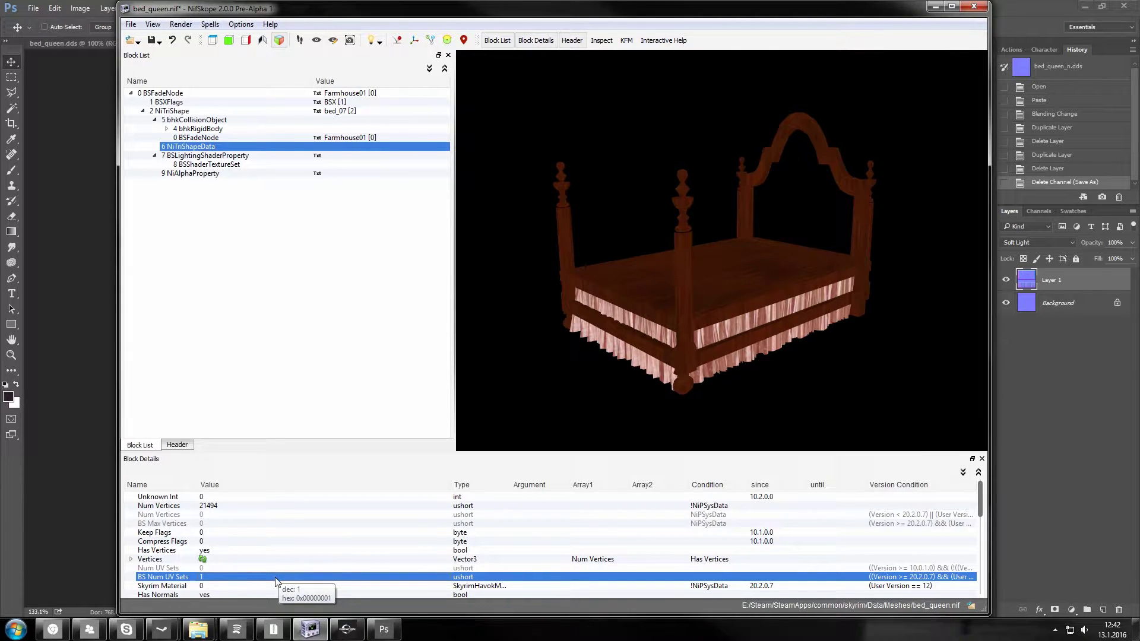
{"action": "double_click", "coordinate": [275, 578]}
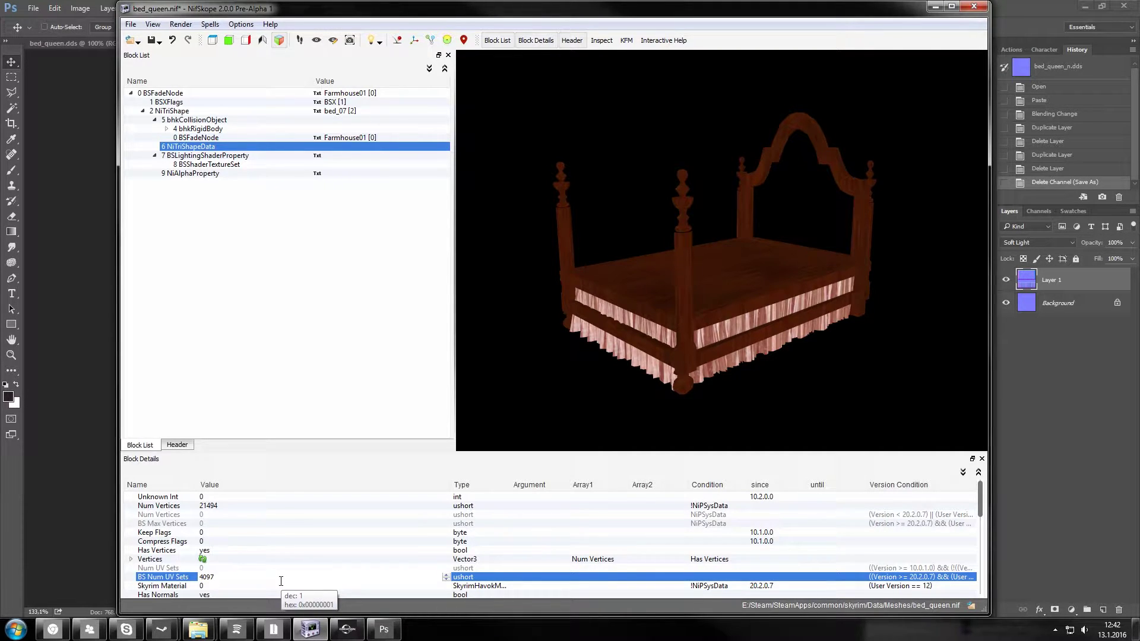
{"action": "key", "text": "Return"}
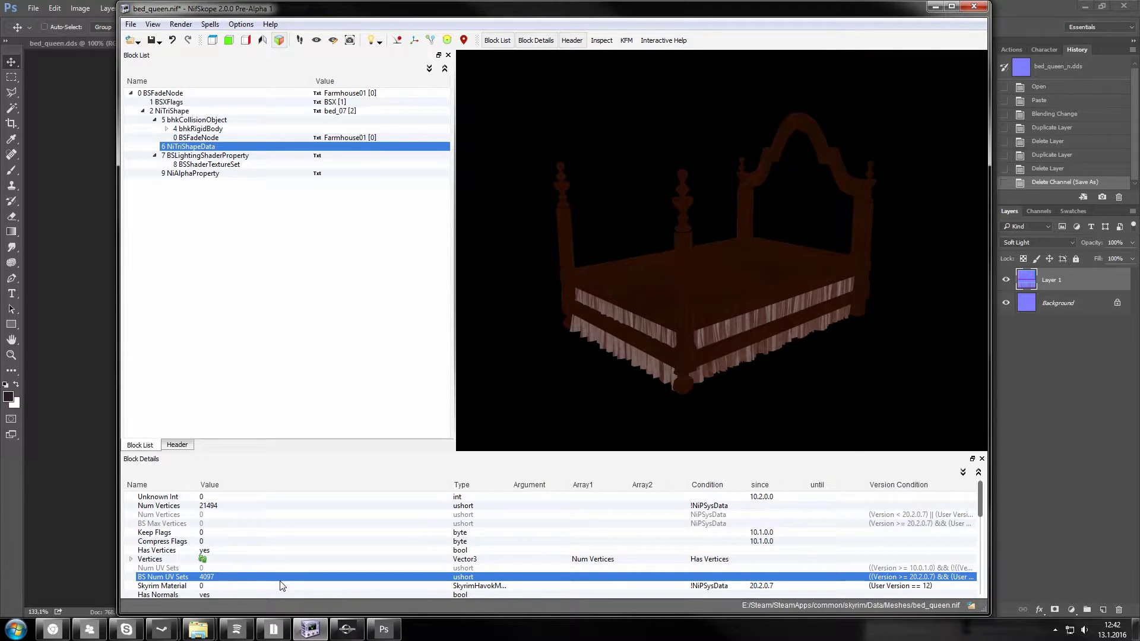
Check the bed model's shading and save bed_queen.nif.
{"action": "left_click_drag", "start_coordinate": [732, 301], "coordinate": [710, 323]}
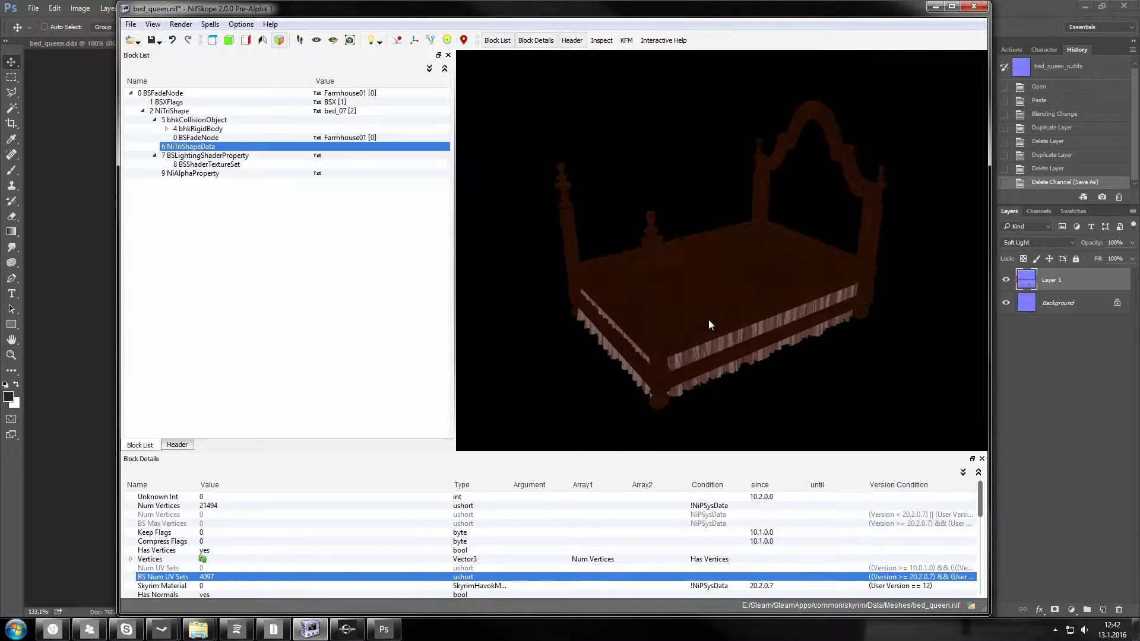
{"action": "left_click_drag", "start_coordinate": [741, 273], "coordinate": [761, 337]}
{"action": "left_click", "coordinate": [741, 318]}
{"action": "scroll", "coordinate": [741, 318], "scroll_direction": "up", "scroll_amount": 3}
{"action": "scroll", "coordinate": [741, 318], "scroll_direction": "down", "scroll_amount": 2}
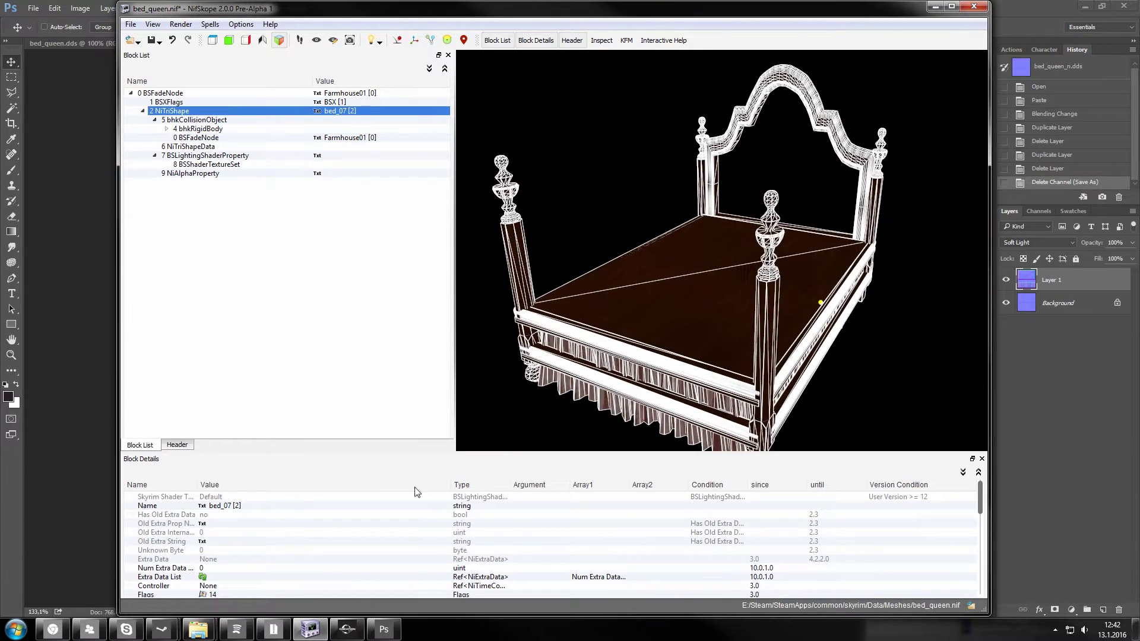
{"action": "left_click", "coordinate": [158, 42]}
{"action": "left_click", "coordinate": [168, 61]}
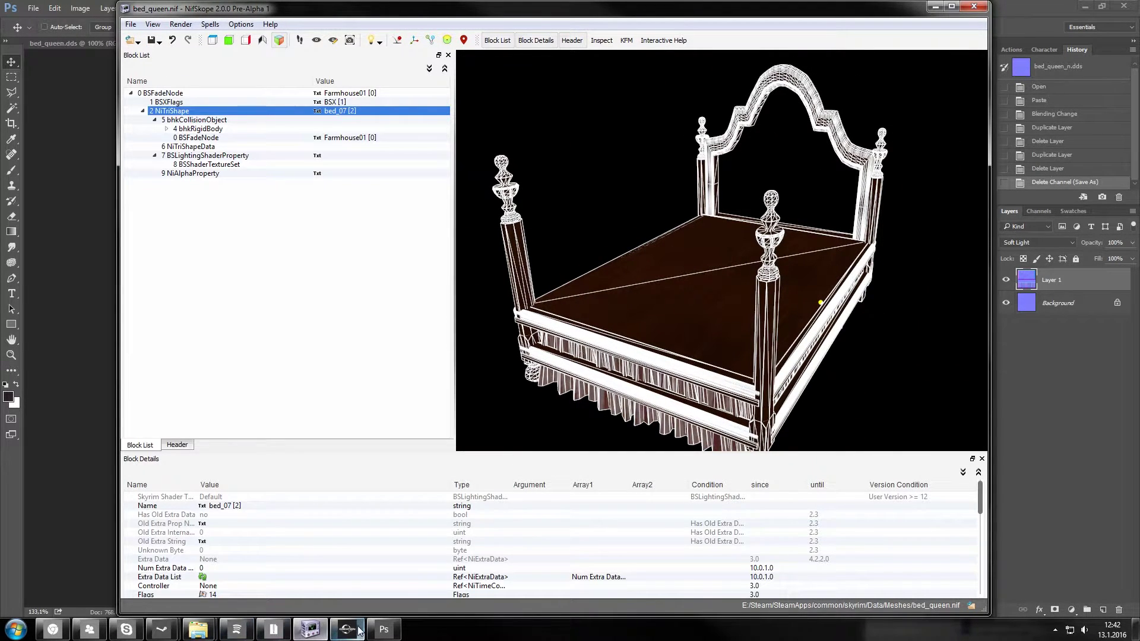
Switch to the Creation Kit, refresh the cell view and examine the bed's appearance in the room.
{"action": "left_click", "coordinate": [347, 631]}
{"action": "key", "text": "F5"}
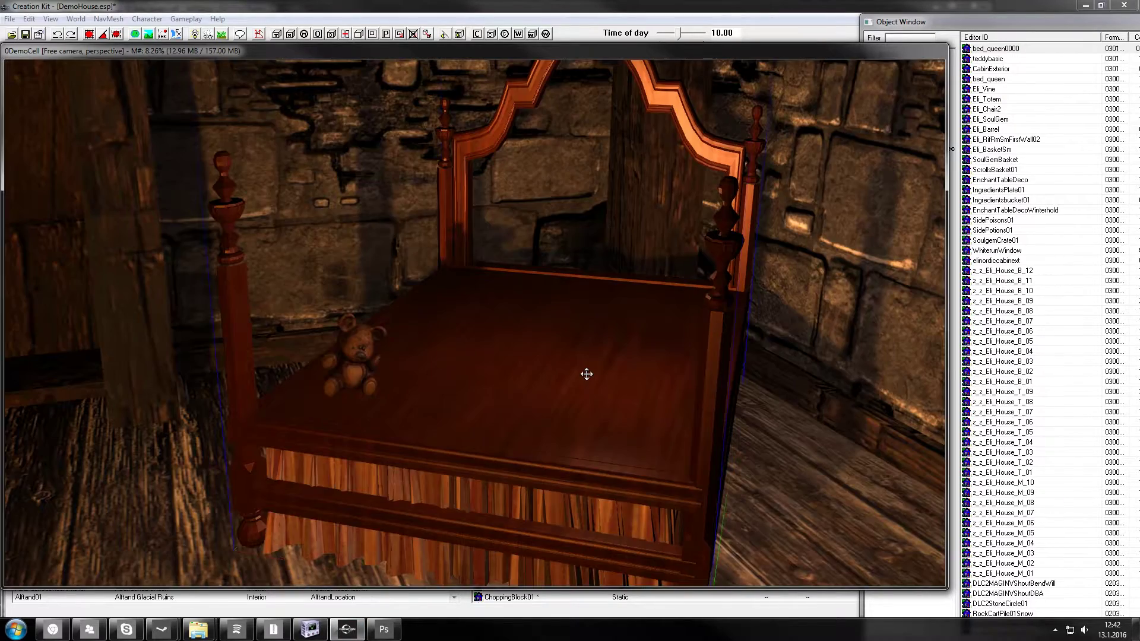
{"action": "middle_click_drag", "start_coordinate": [597, 400], "coordinate": [623, 438], "text": "shift"}
{"action": "middle_click_drag", "start_coordinate": [629, 522], "coordinate": [410, 566], "text": "shift"}
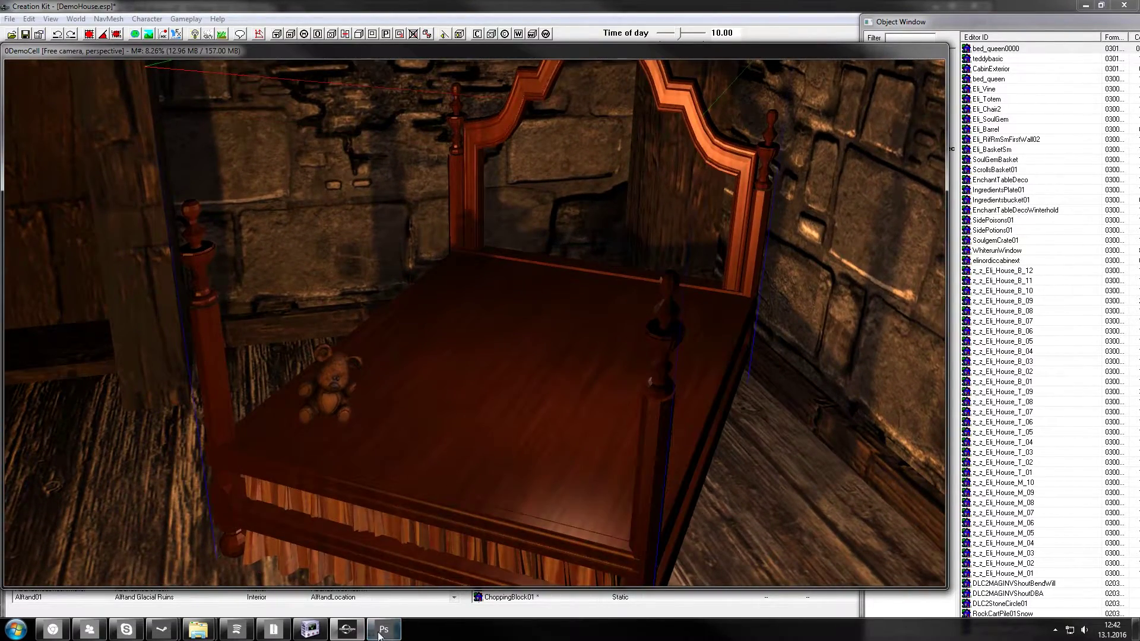
Switch back to NifSkope and set Glossiness in the bed's BSLightingShaderProperty to 3.
{"action": "mouse_move", "coordinate": [338, 638]}
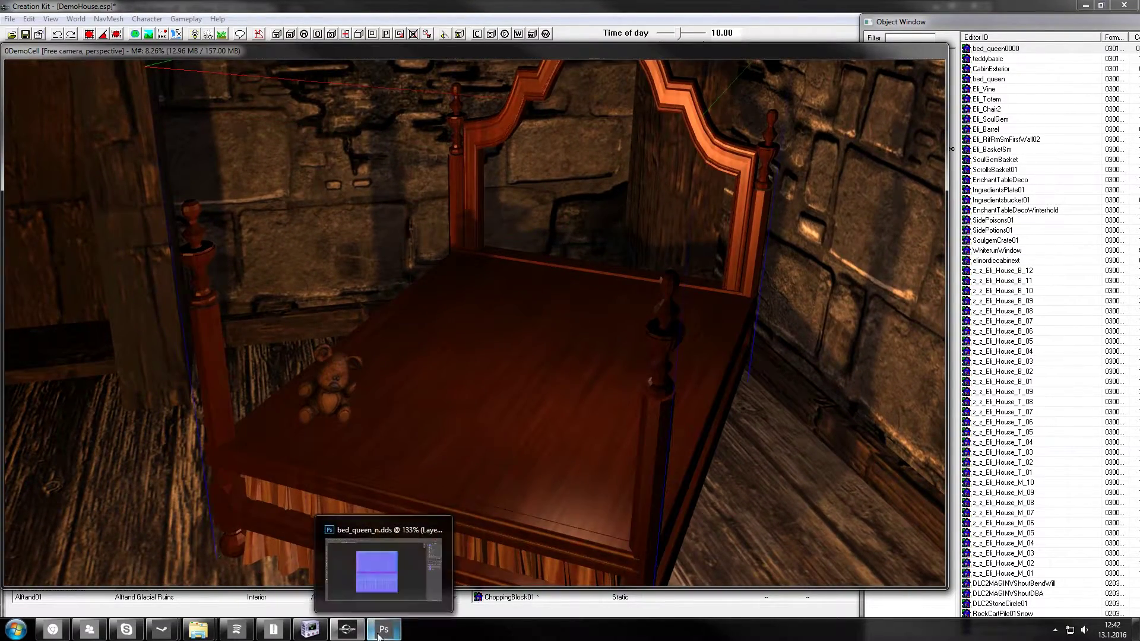
{"action": "left_click", "coordinate": [325, 637]}
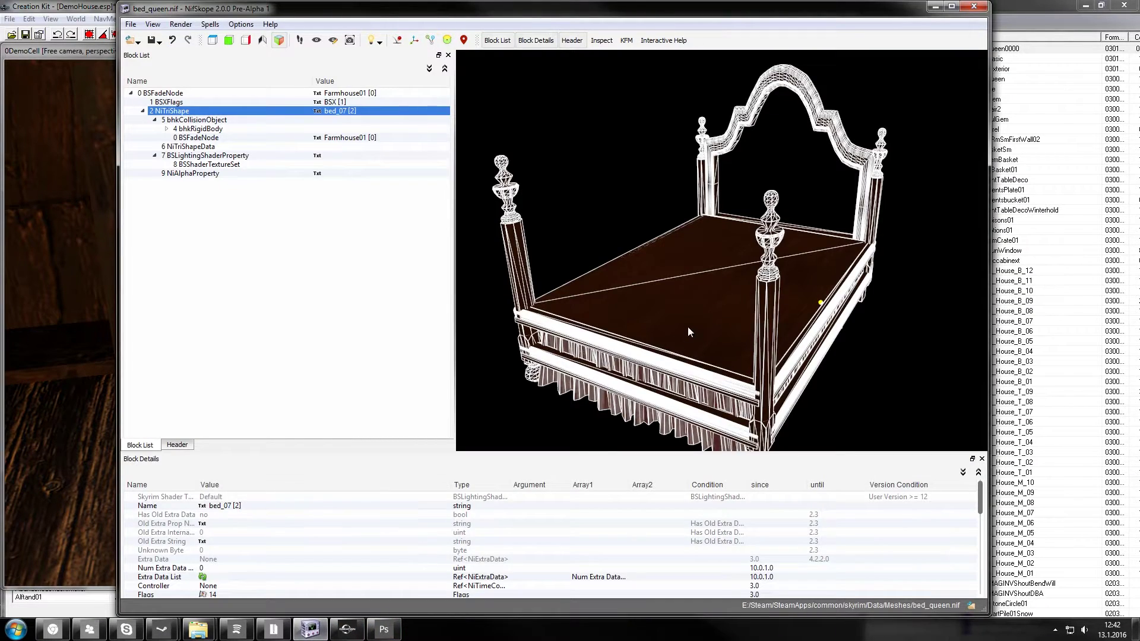
{"action": "left_click", "coordinate": [208, 155]}
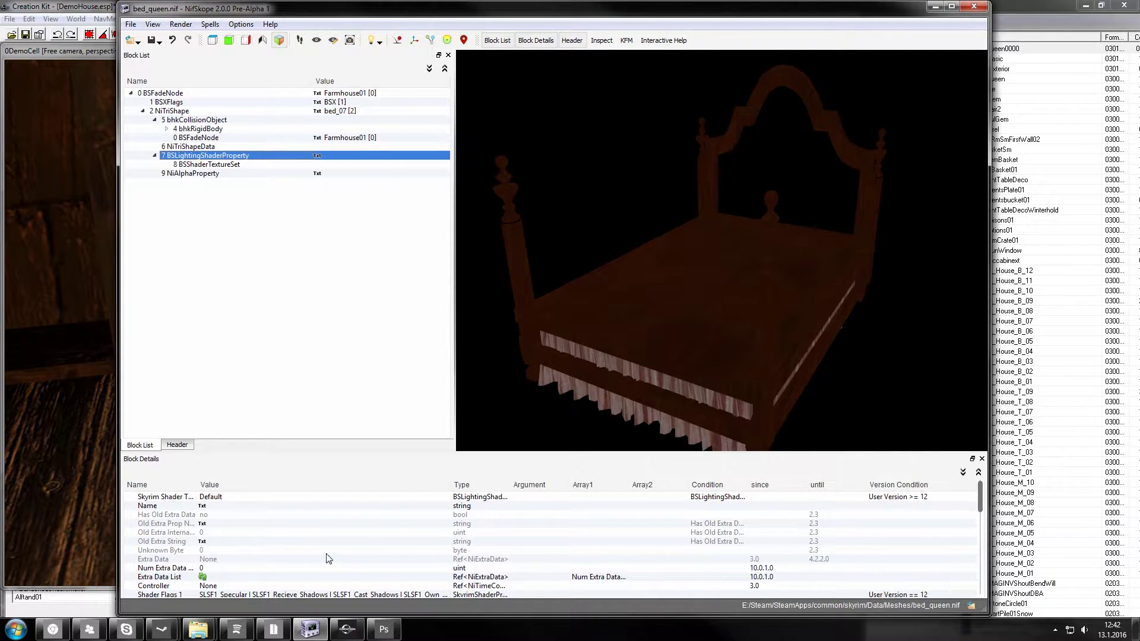
{"action": "scroll", "coordinate": [328, 559], "scroll_direction": "down", "scroll_amount": 5}
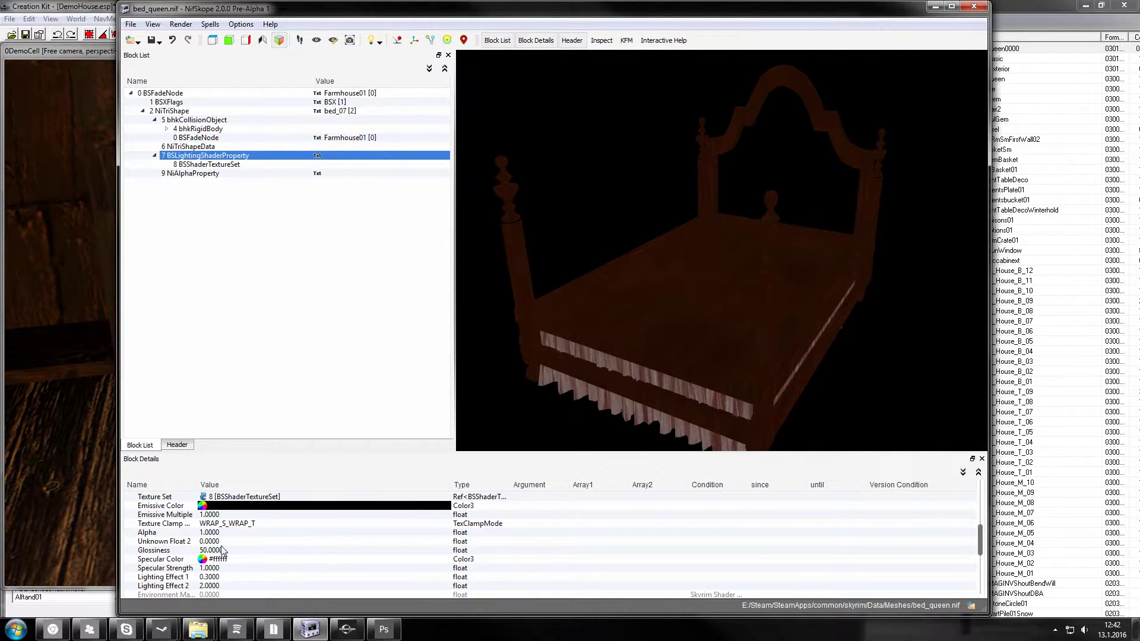
{"action": "double_click", "coordinate": [211, 551]}
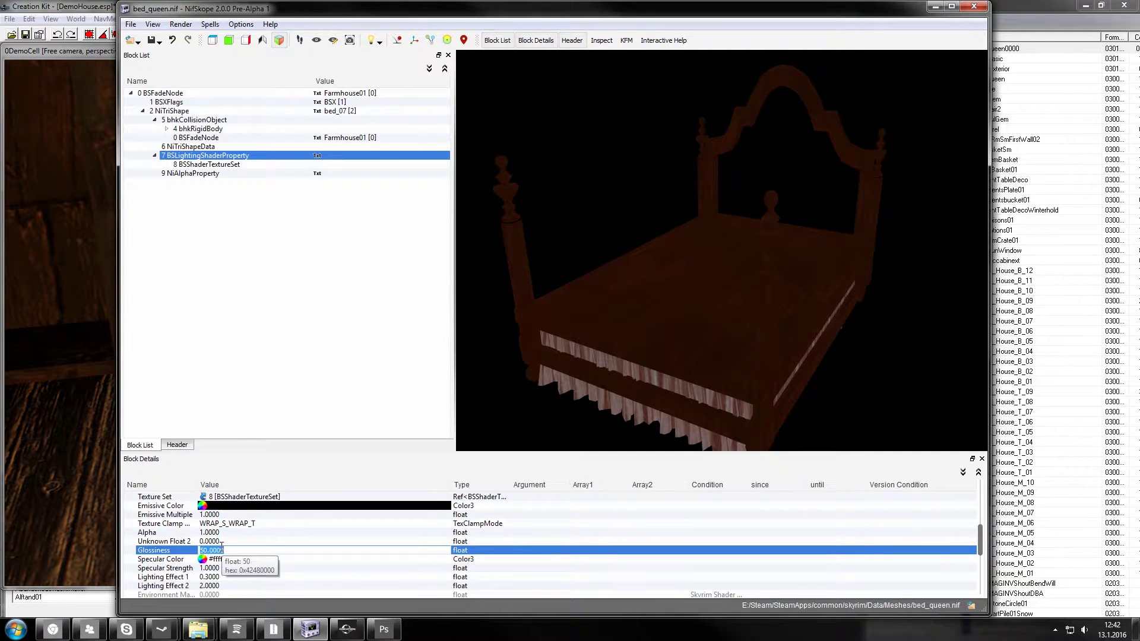
{"action": "type", "text": "3"}
{"action": "key", "text": "Return"}
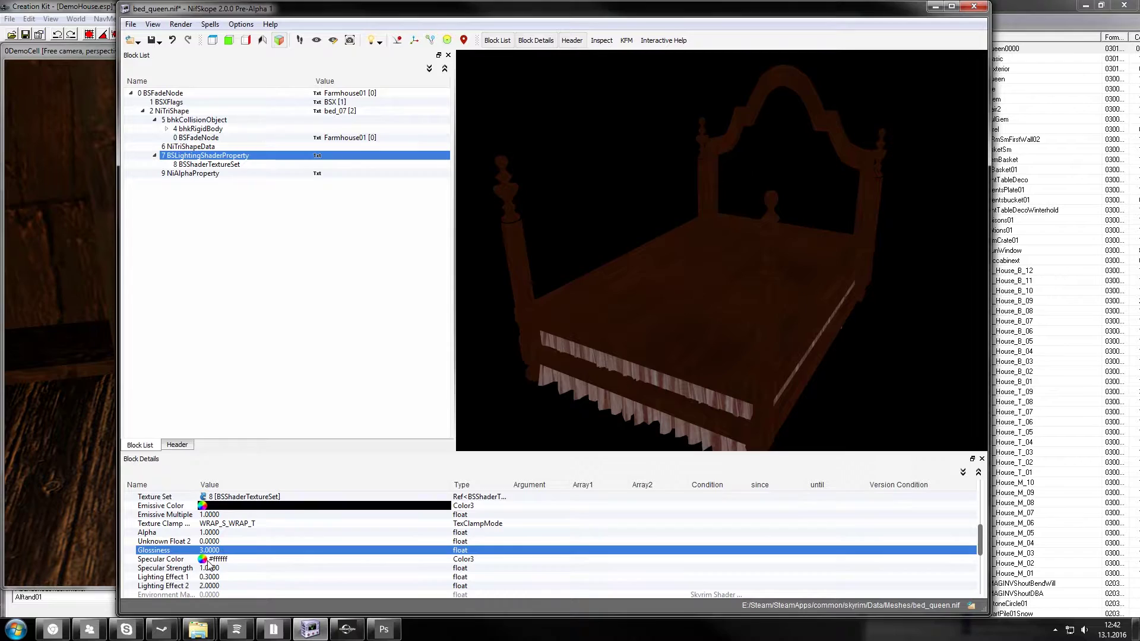
Set the bed shader's Specular Color to black (#000000) and its Specular Strength to 0.
{"action": "left_click", "coordinate": [203, 560]}
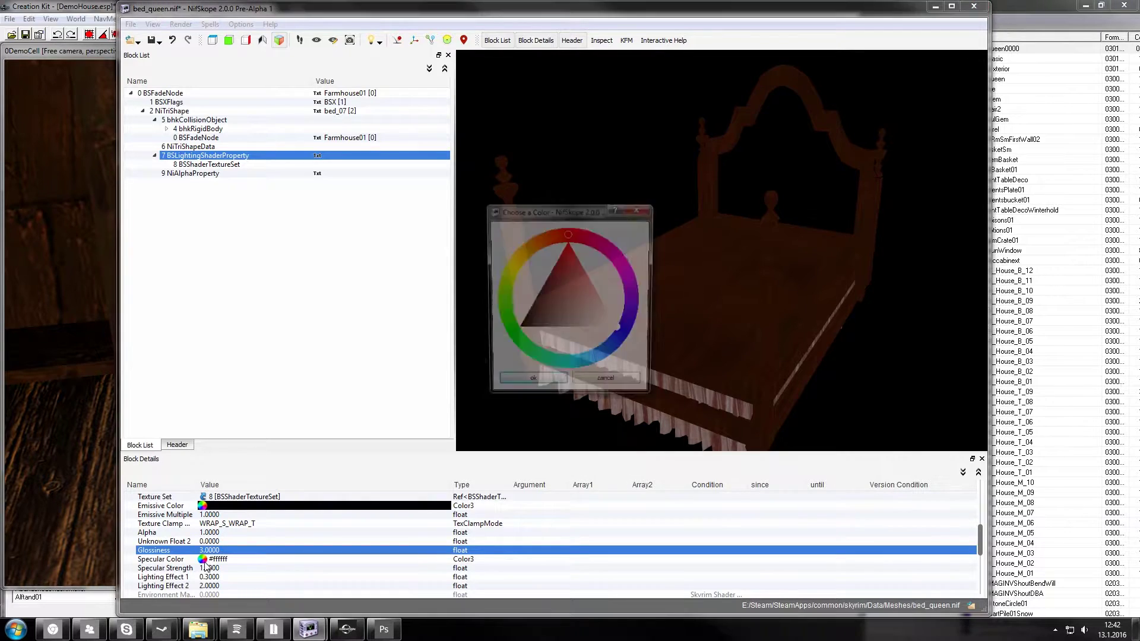
{"action": "left_click", "coordinate": [532, 386]}
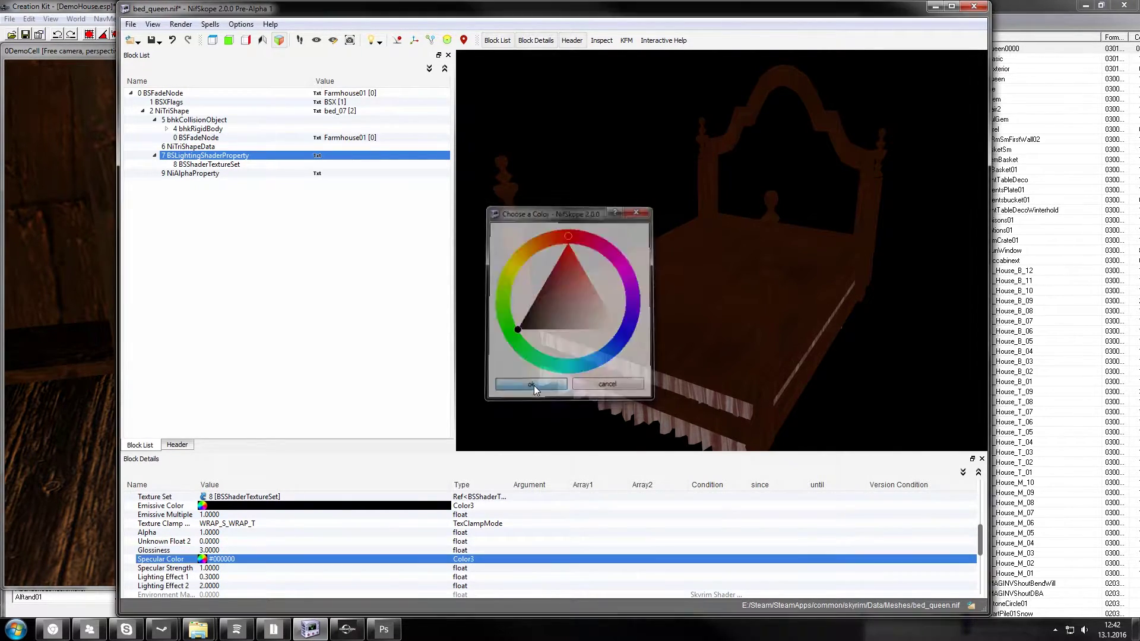
{"action": "double_click", "coordinate": [214, 568]}
{"action": "type", "text": "0"}
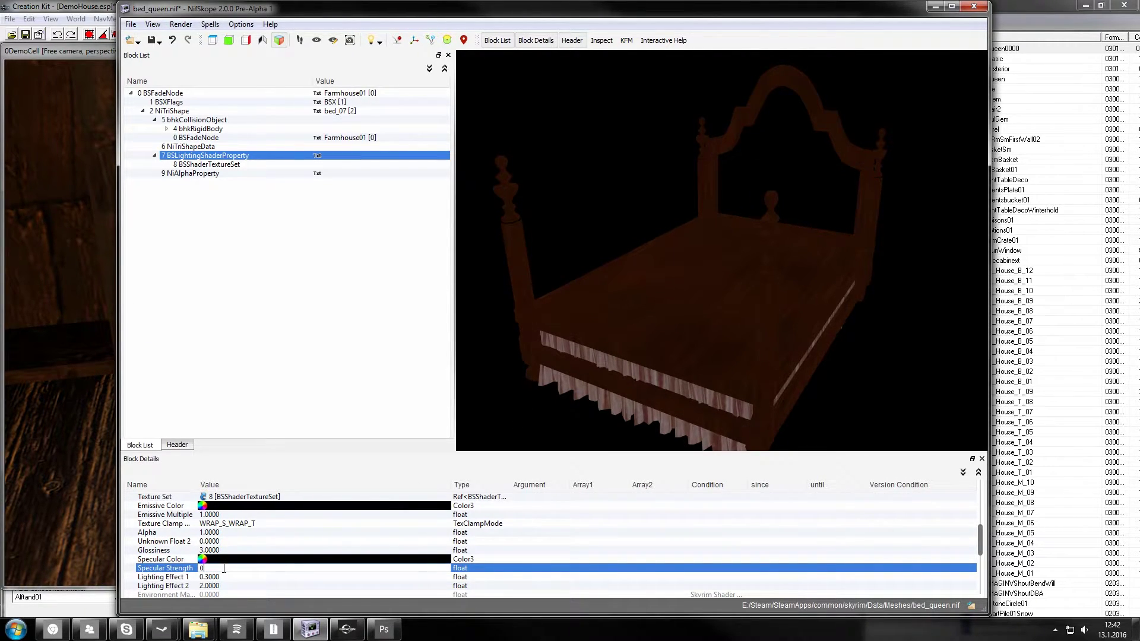
{"action": "type", "text": "3"}
{"action": "key", "text": "Return"}
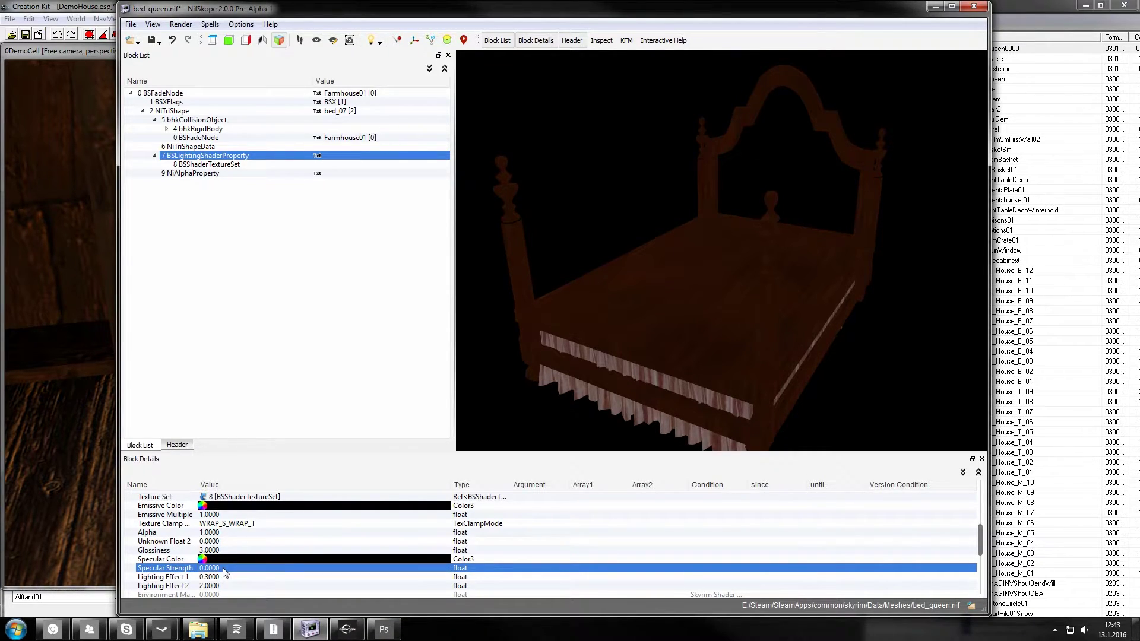
{"action": "double_click", "coordinate": [224, 570]}
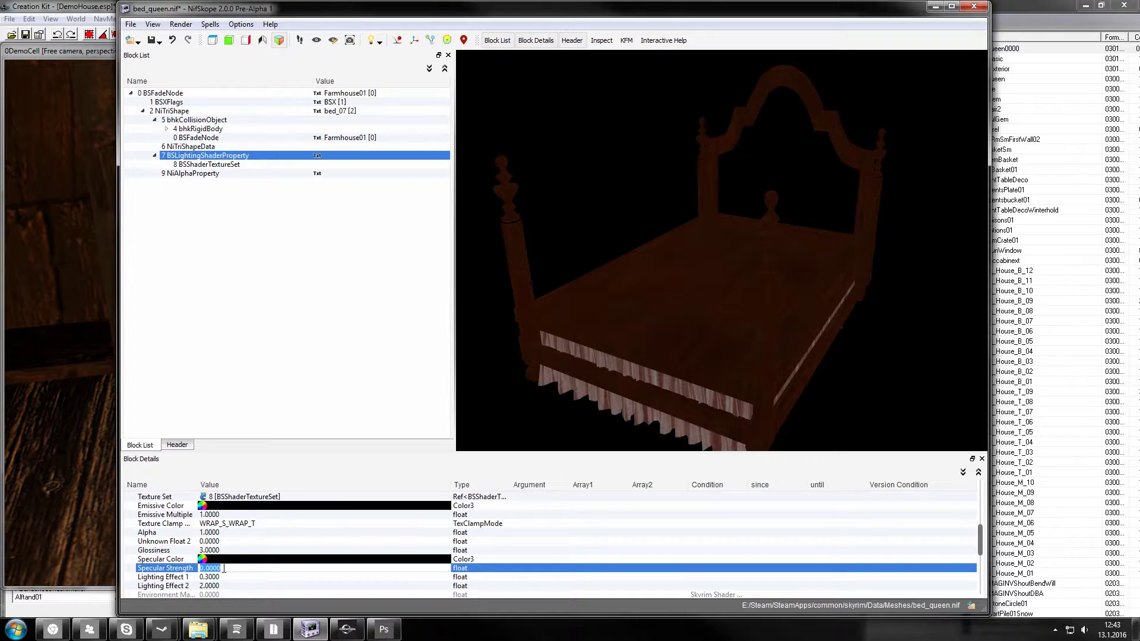
{"action": "type", "text": "0"}
{"action": "type", "text": "0"}
{"action": "type", "text": "3"}
{"action": "key", "text": "Return"}
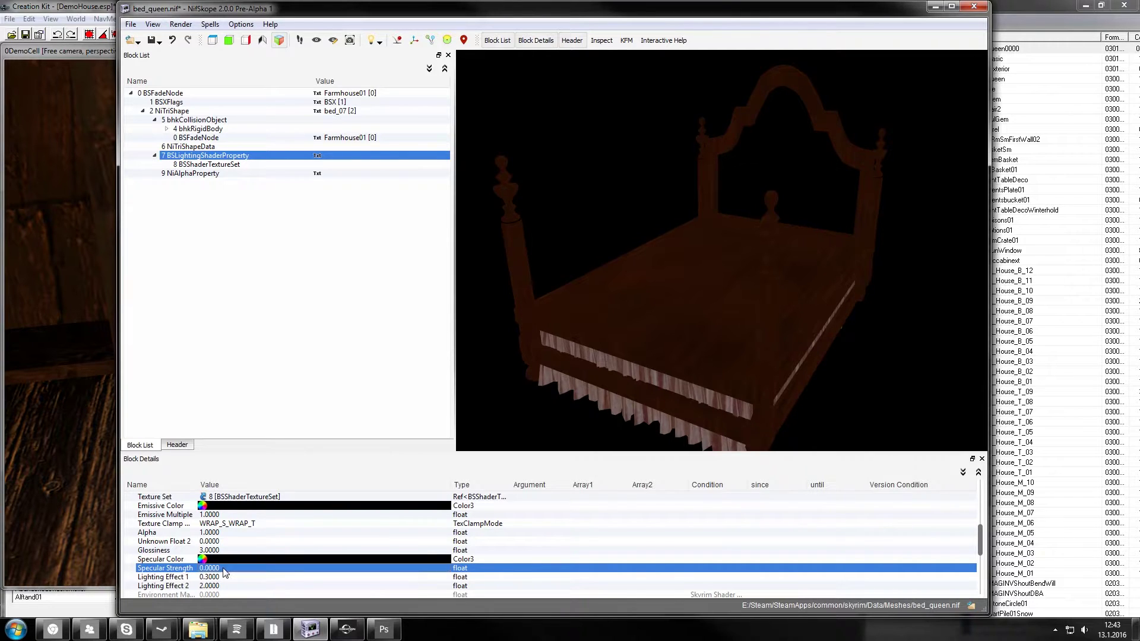
Set the bed shader's Specular Strength to 1, check the model's shading and save bed_queen.nif.
{"action": "double_click", "coordinate": [224, 569]}
{"action": "type", "text": "1"}
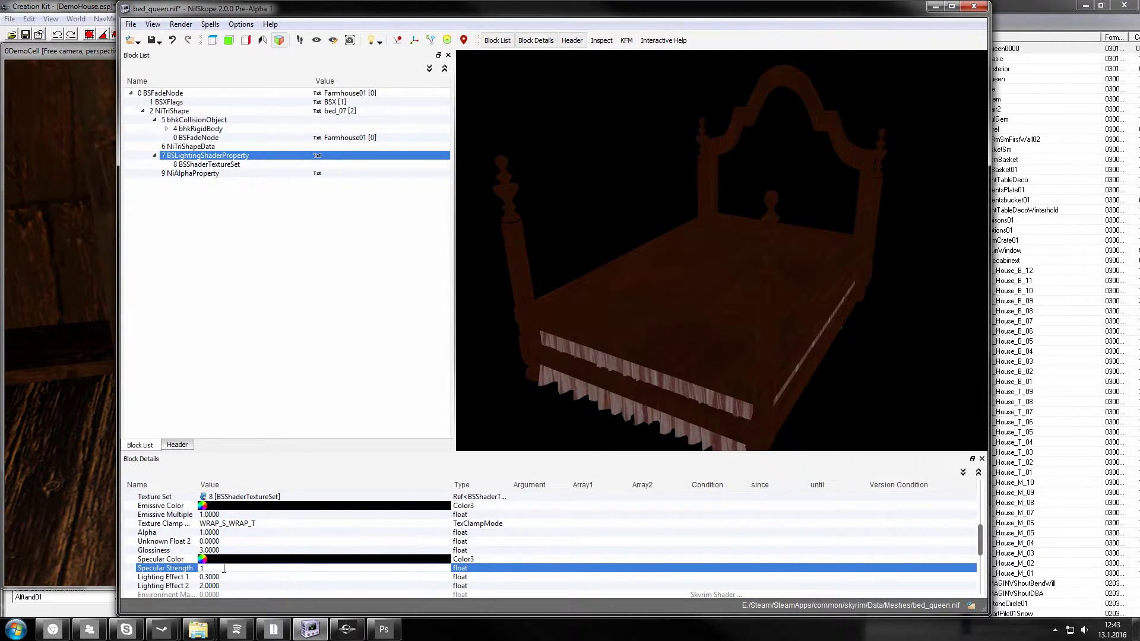
{"action": "key", "text": "Return"}
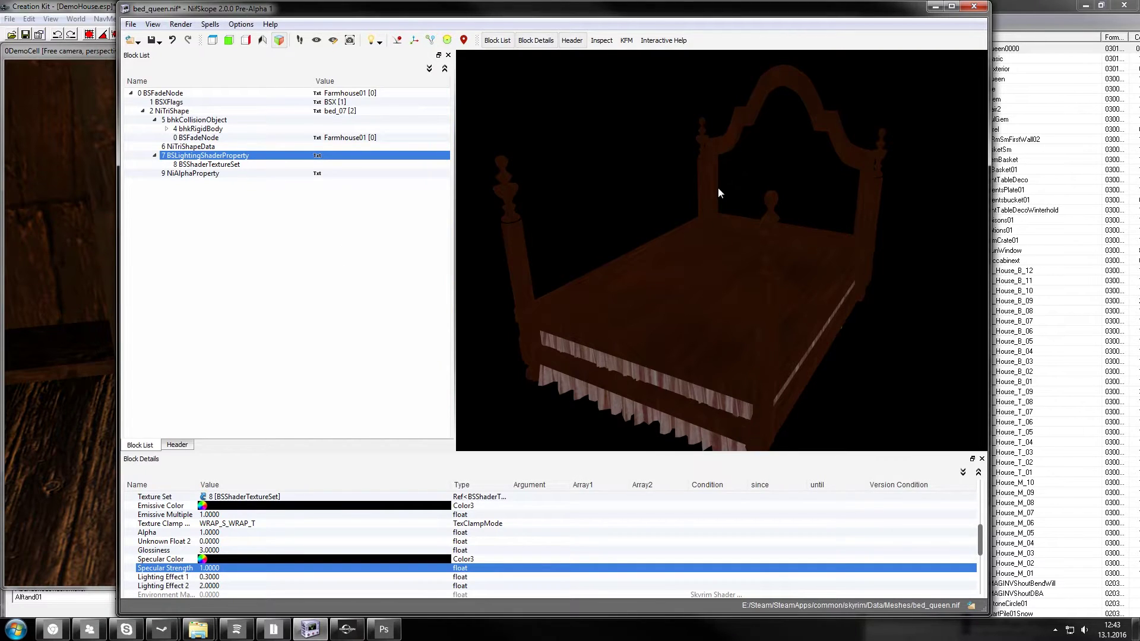
{"action": "left_click_drag", "start_coordinate": [808, 345], "coordinate": [761, 324]}
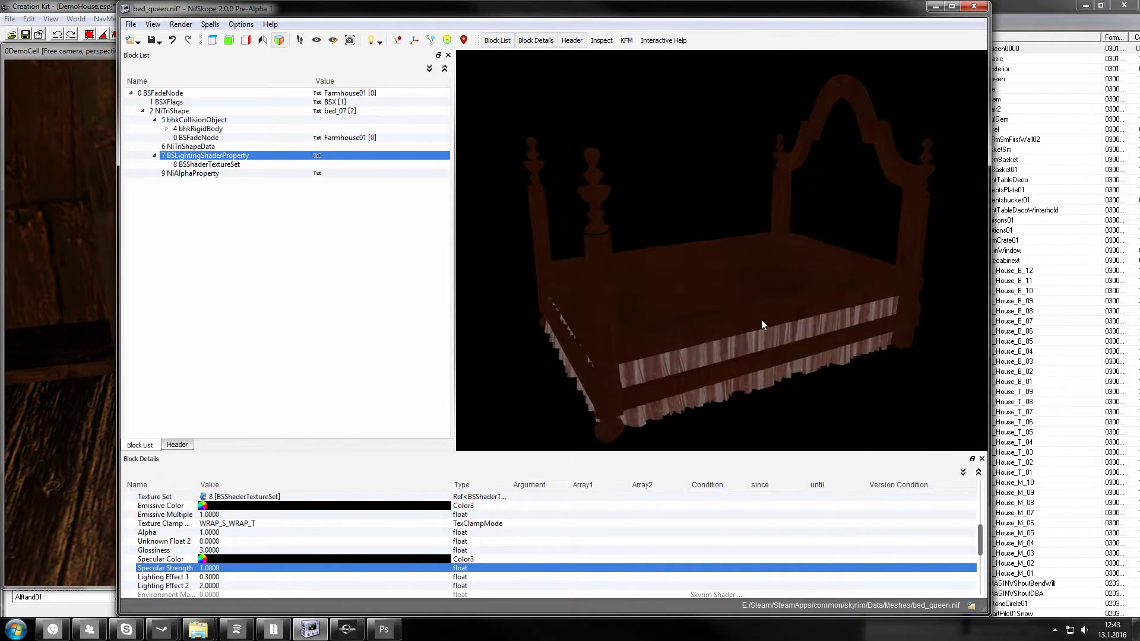
{"action": "left_click", "coordinate": [153, 41]}
{"action": "left_click", "coordinate": [160, 56]}
Switch to the Creation Kit, refresh the cell view and examine the bed with the new specular settings.
{"action": "left_click", "coordinate": [88, 45]}
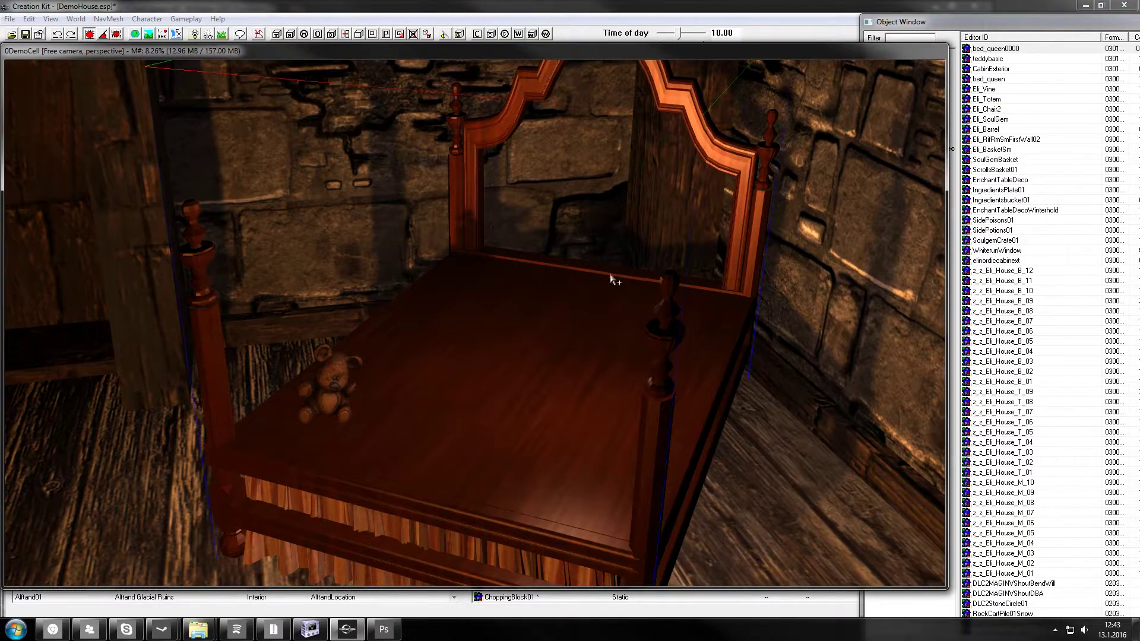
{"action": "key", "text": "F5"}
{"action": "middle_click_drag", "start_coordinate": [663, 310], "coordinate": [535, 384], "text": "shift"}
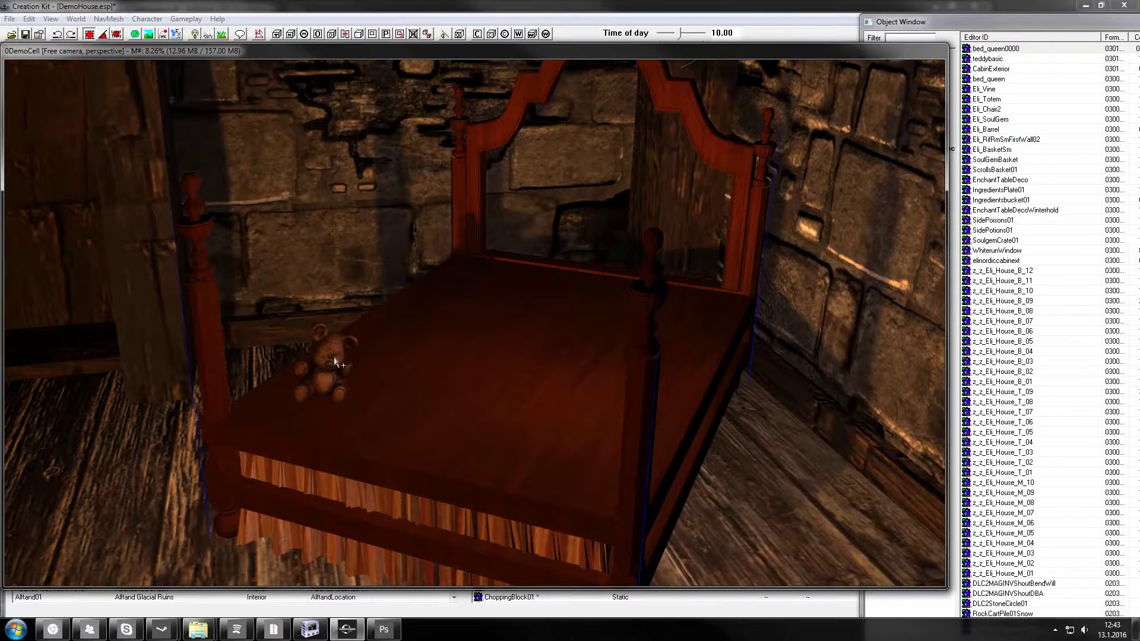
Switch back to NifSkope and open teddybasic.nif from the Meshes folder.
{"action": "left_click", "coordinate": [309, 621]}
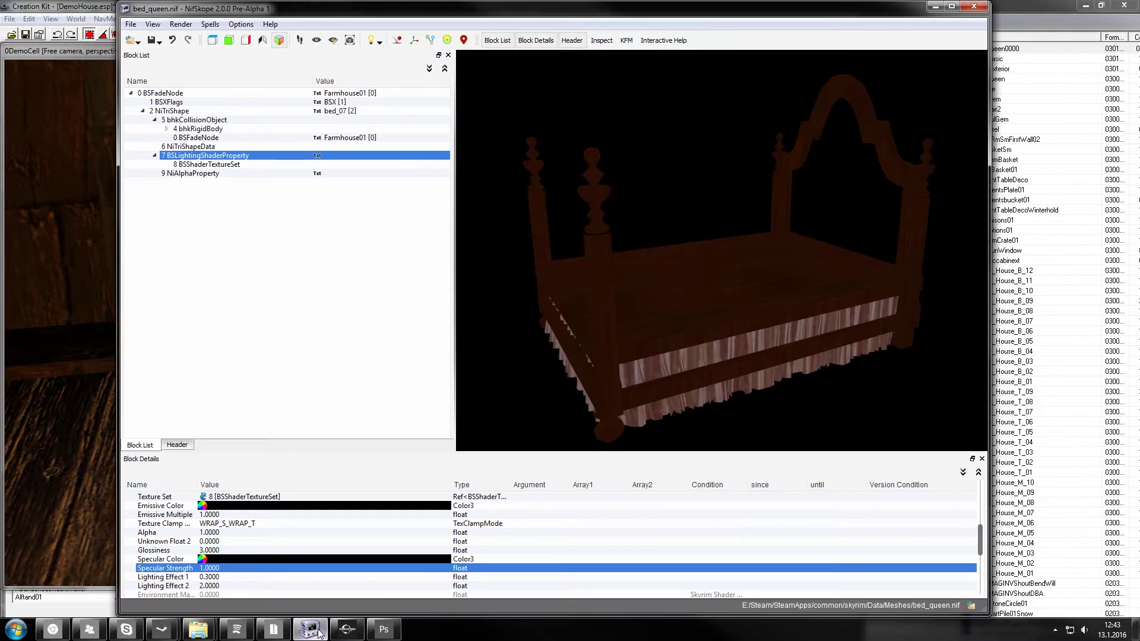
{"action": "left_click", "coordinate": [134, 40]}
{"action": "left_click", "coordinate": [153, 57]}
{"action": "double_click", "coordinate": [271, 122]}
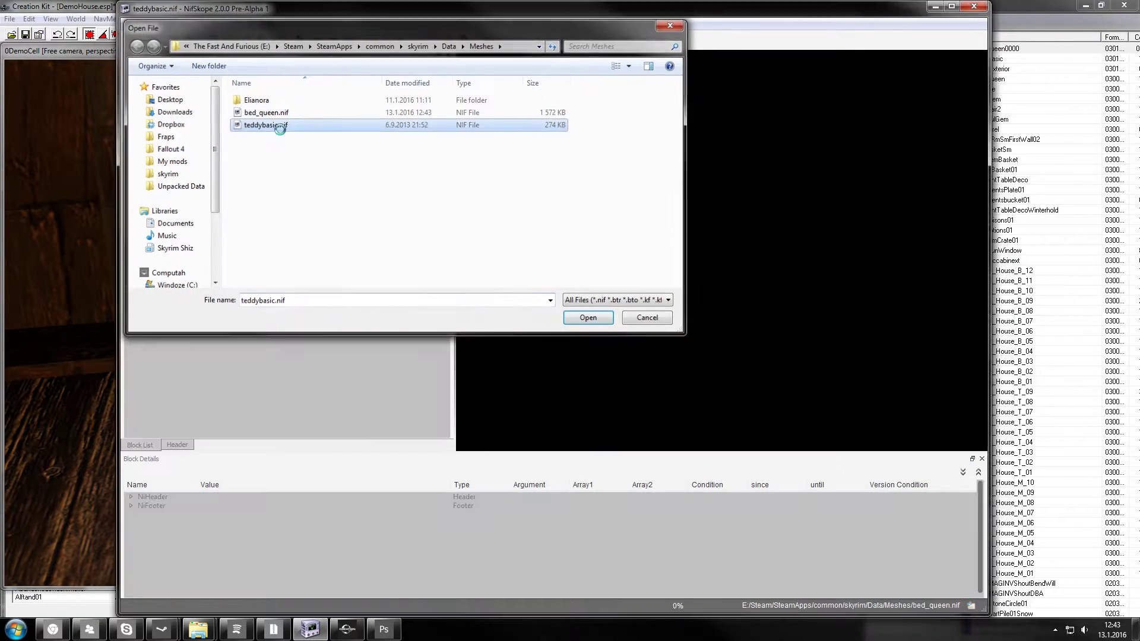
Set BS Num UV Sets to 4097 in the NiTriShapeData of the Teddy body shape.
{"action": "left_click_drag", "start_coordinate": [665, 276], "coordinate": [778, 233]}
{"action": "scroll", "coordinate": [719, 237], "scroll_direction": "up", "scroll_amount": 5}
{"action": "left_click", "coordinate": [702, 229]}
{"action": "left_click", "coordinate": [732, 272]}
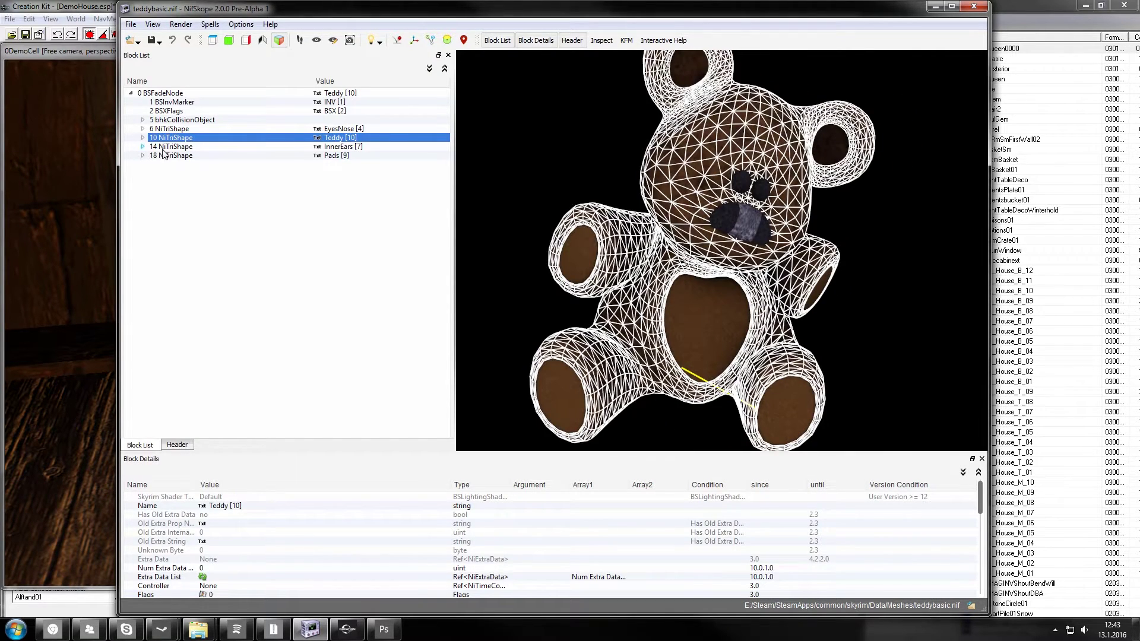
{"action": "left_click_drag", "start_coordinate": [735, 268], "coordinate": [683, 278]}
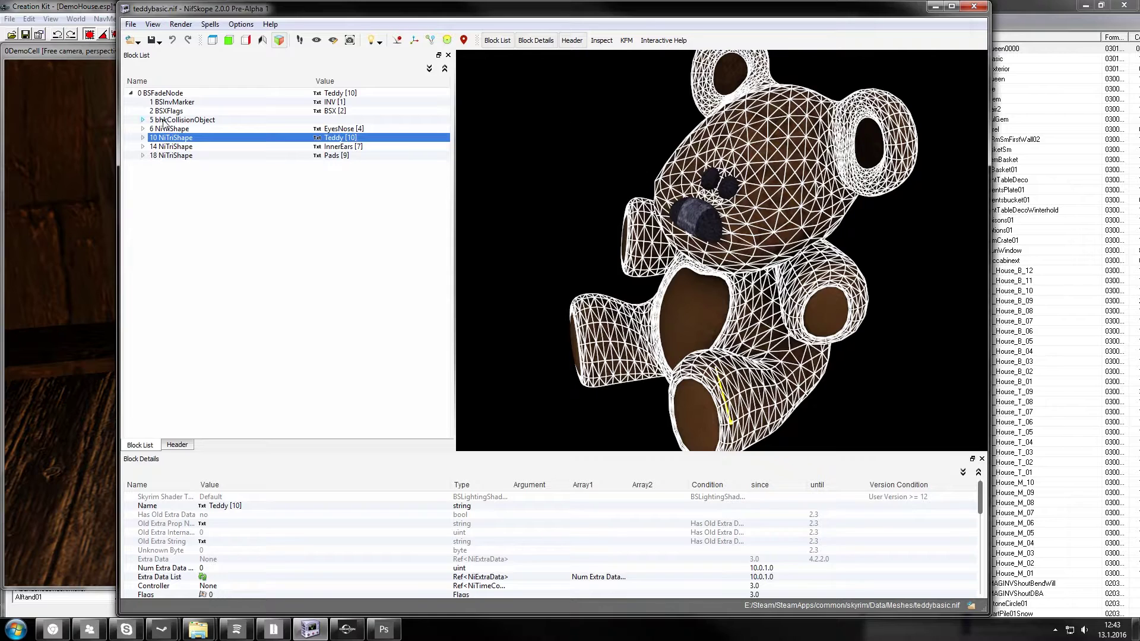
{"action": "left_click_drag", "start_coordinate": [746, 117], "coordinate": [808, 160]}
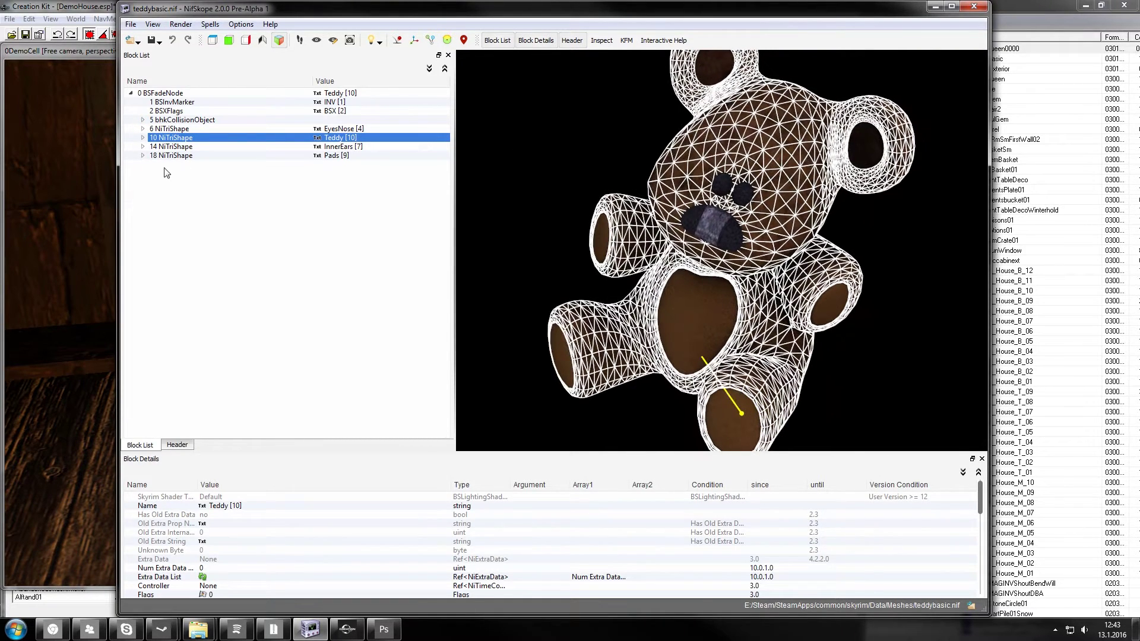
{"action": "left_click", "coordinate": [143, 137]}
{"action": "left_click", "coordinate": [193, 148]}
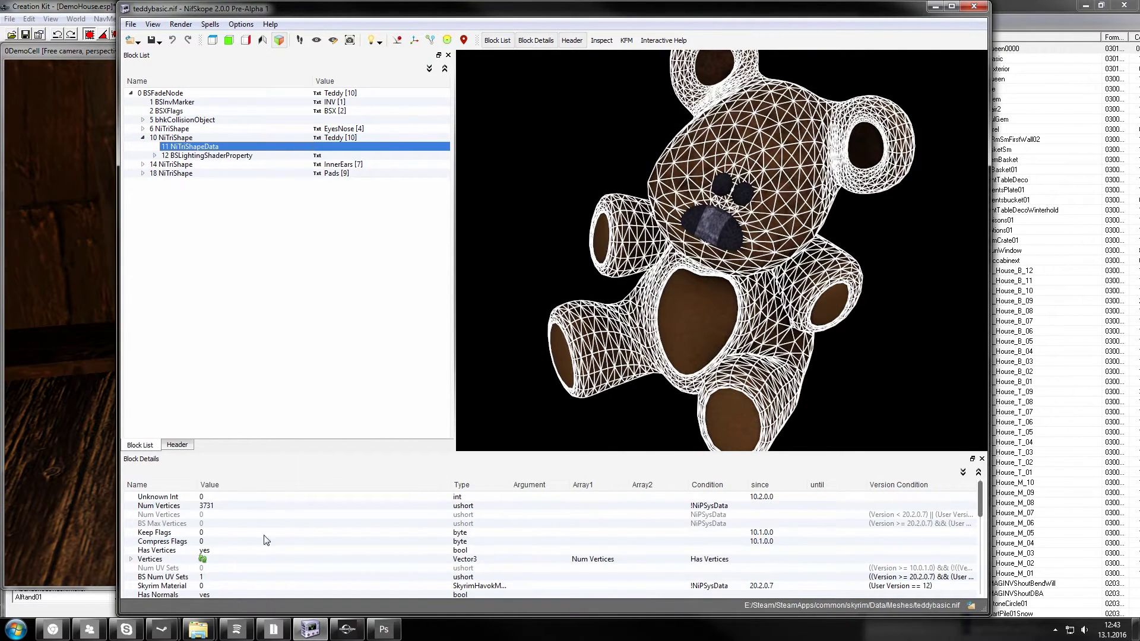
{"action": "double_click", "coordinate": [214, 575]}
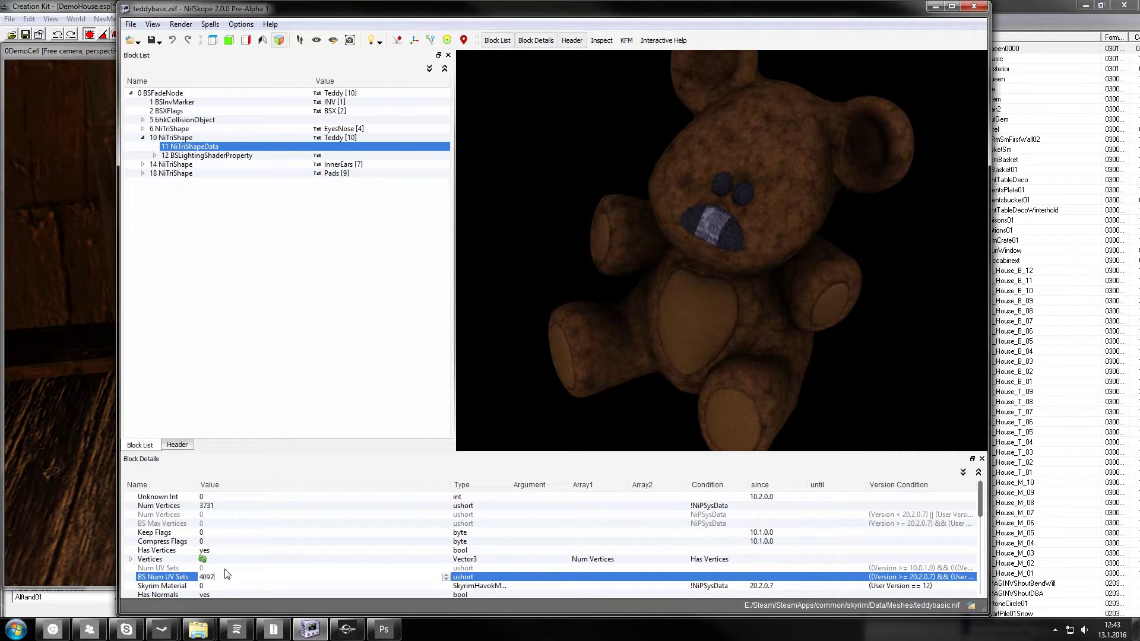
{"action": "key", "text": "Return"}
Set BS Num UV Sets to 4097 in the NiTriShapeData of the InnerEars shape.
{"action": "left_click", "coordinate": [143, 165]}
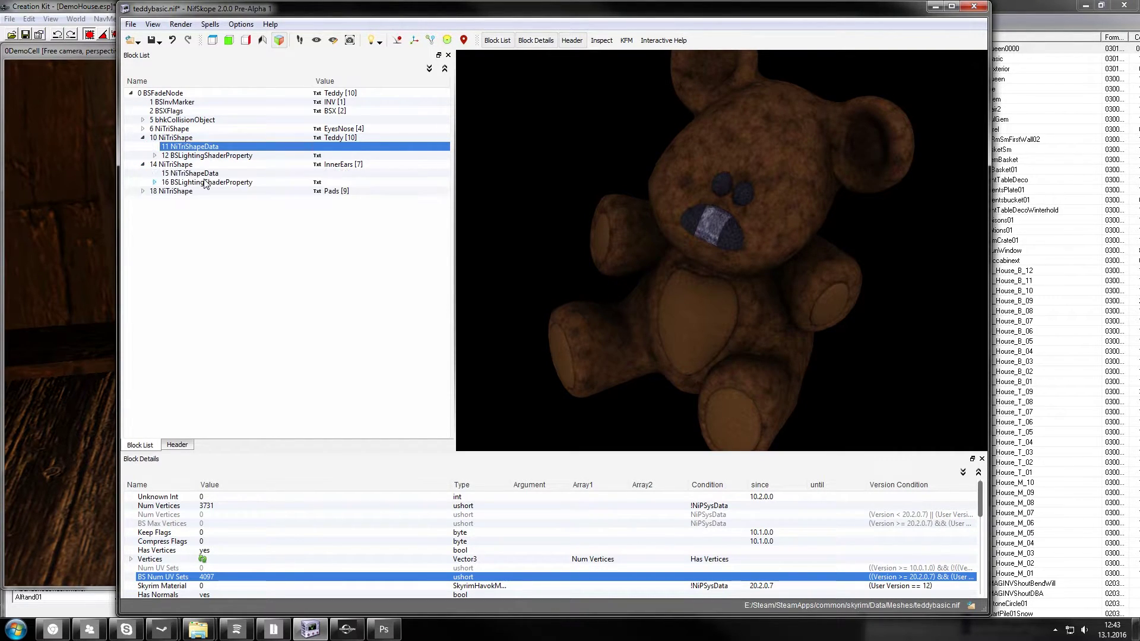
{"action": "left_click", "coordinate": [199, 174]}
{"action": "left_click", "coordinate": [214, 577]}
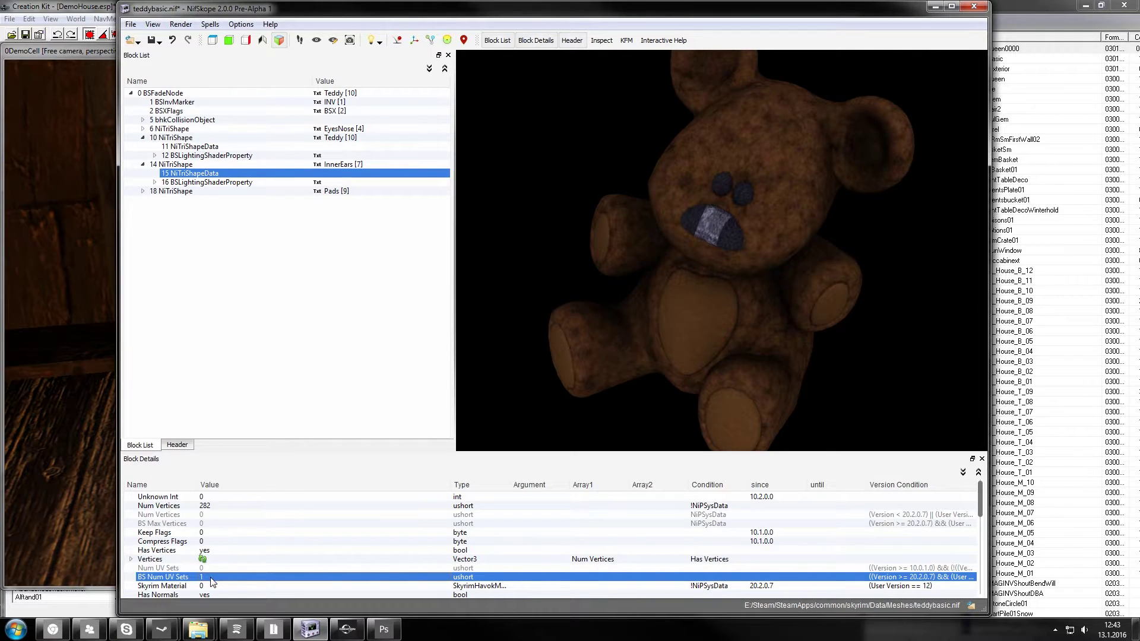
{"action": "double_click", "coordinate": [212, 579]}
{"action": "type", "text": "409"}
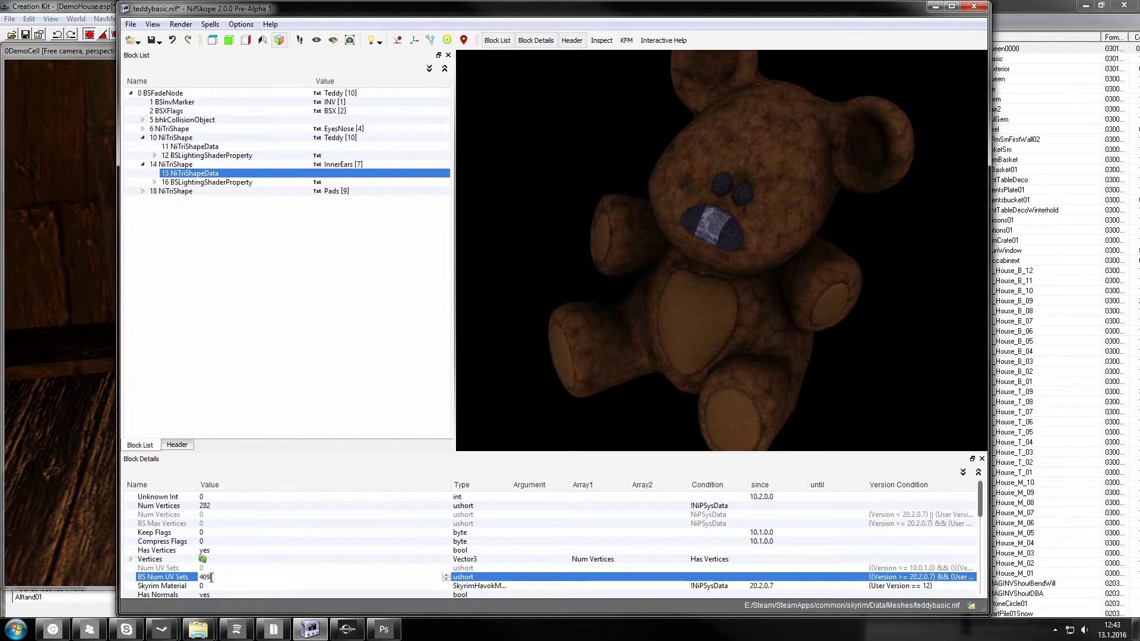
{"action": "type", "text": "7"}
{"action": "key", "text": "Return"}
Set BS Num UV Sets to 4097 in the NiTriShapeData of the Pads shape.
{"action": "double_click", "coordinate": [166, 192]}
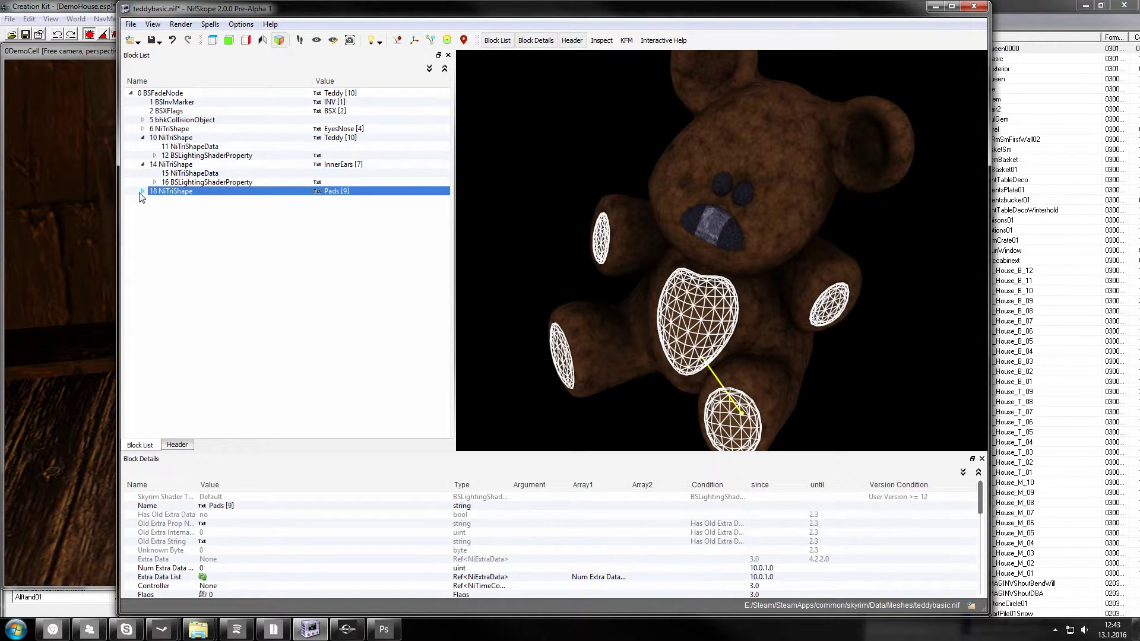
{"action": "left_click", "coordinate": [193, 200]}
{"action": "double_click", "coordinate": [221, 576]}
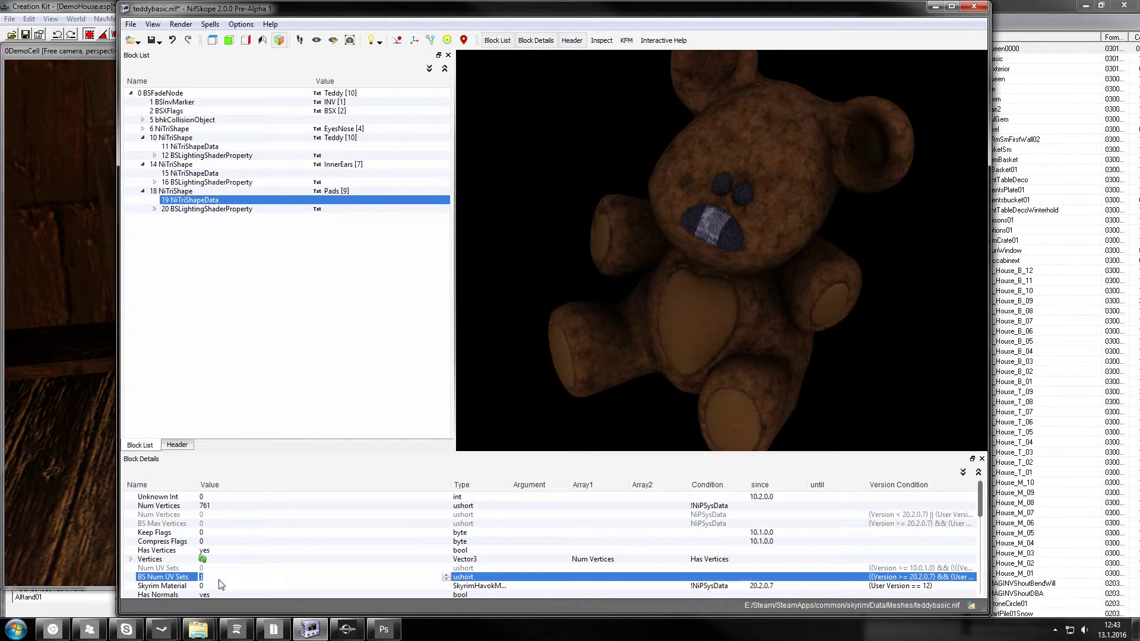
{"action": "type", "text": "4097"}
{"action": "key", "text": "Return"}
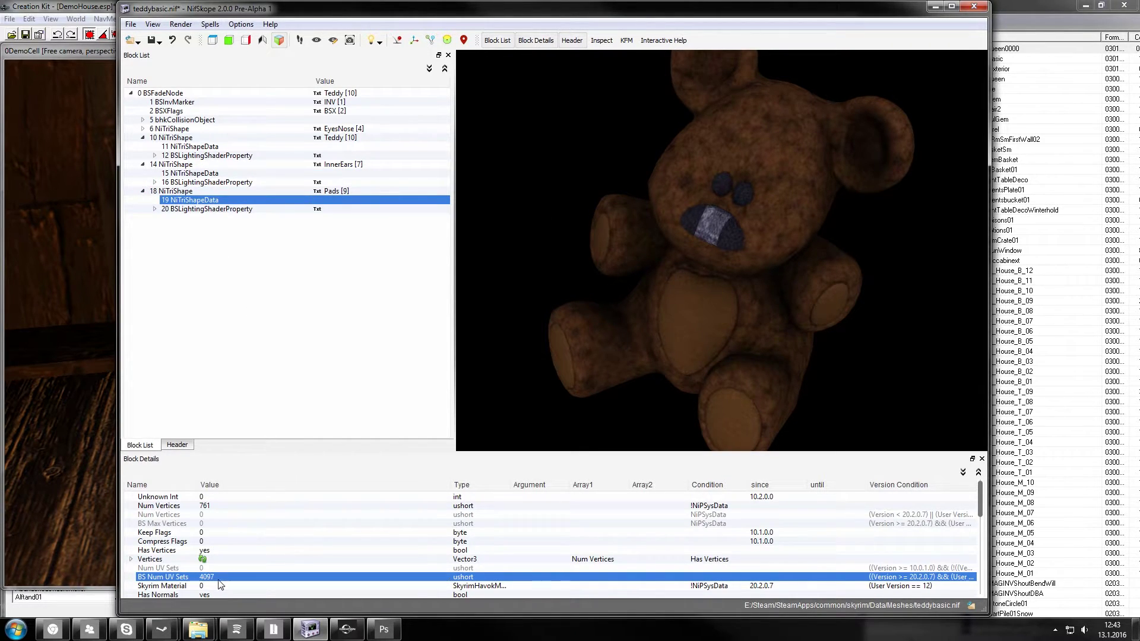
Check the EyesNose shape's texture paths and BS Num UV Sets value, and save teddybasic.nif.
{"action": "left_click", "coordinate": [142, 129]}
{"action": "left_click", "coordinate": [178, 138]}
{"action": "left_click", "coordinate": [155, 147]}
{"action": "left_click", "coordinate": [204, 156]}
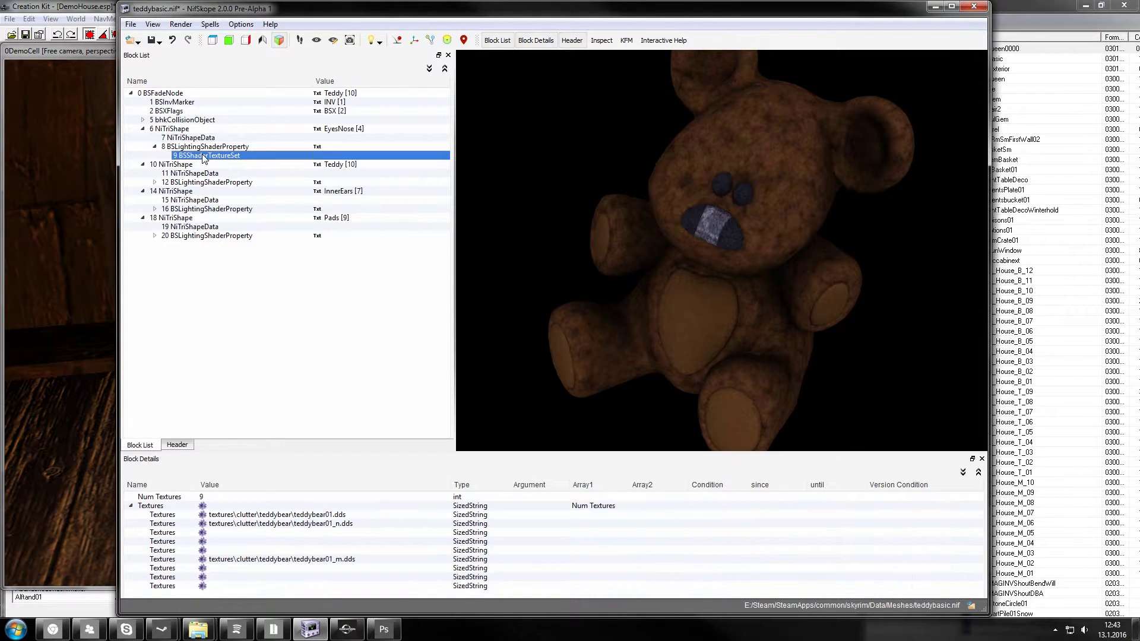
{"action": "left_click", "coordinate": [196, 139]}
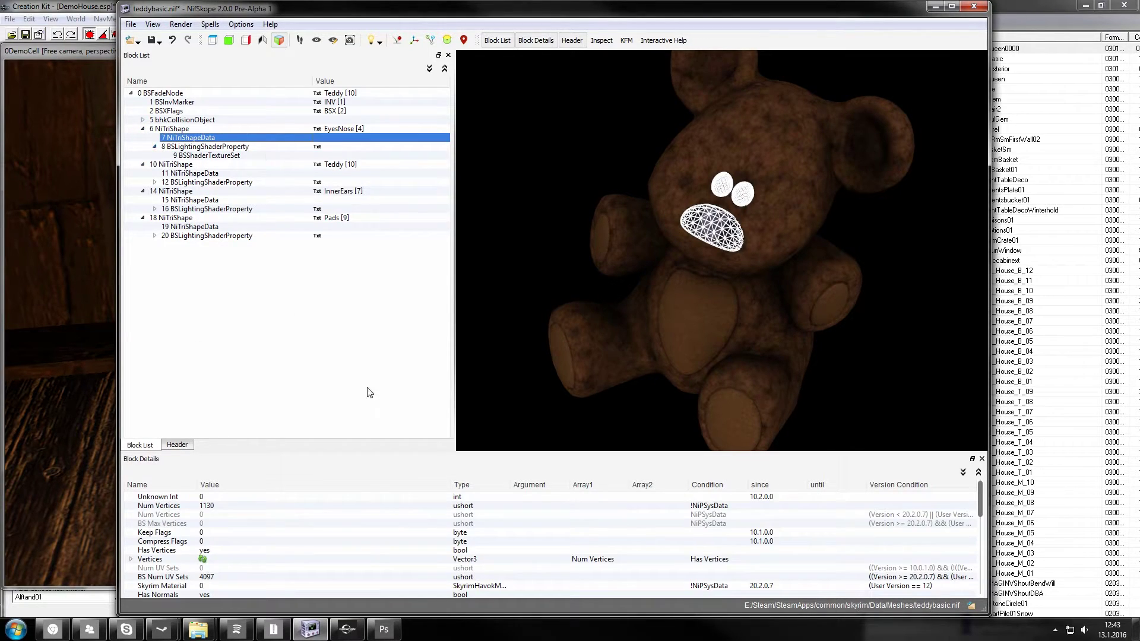
{"action": "double_click", "coordinate": [225, 578]}
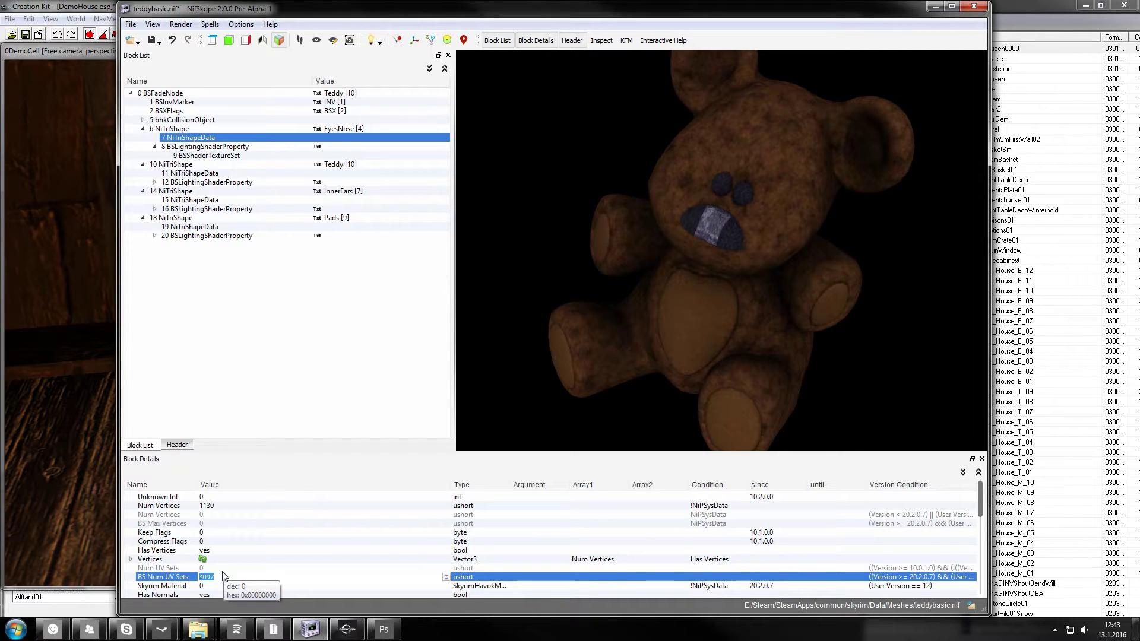
{"action": "left_click", "coordinate": [176, 129]}
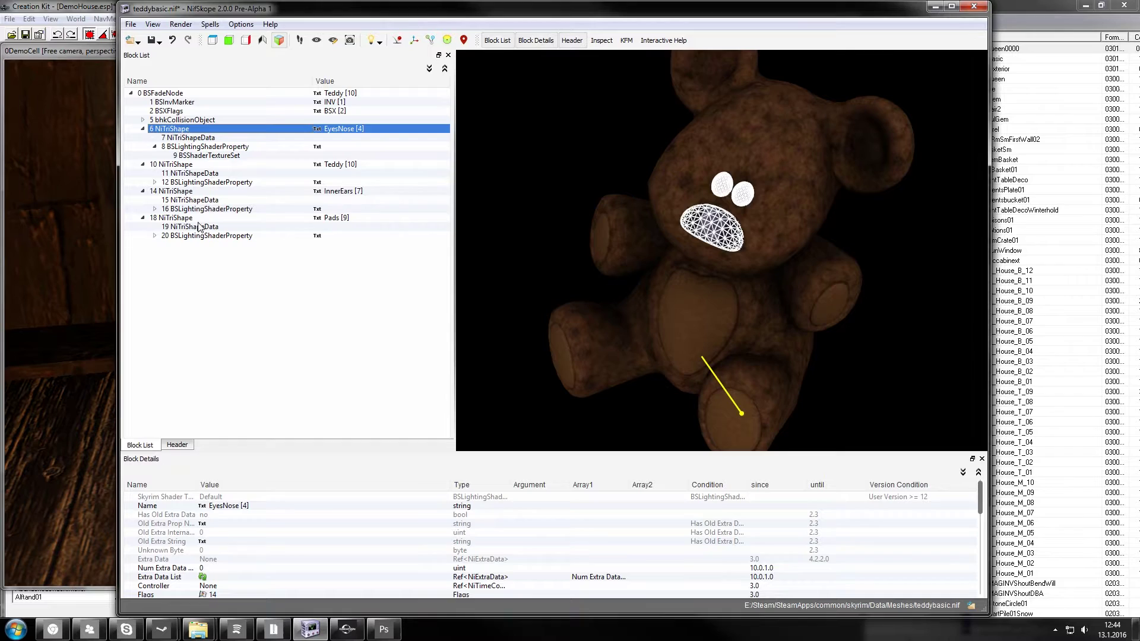
{"action": "left_click", "coordinate": [179, 218]}
{"action": "left_click", "coordinate": [207, 155]}
{"action": "left_click", "coordinate": [173, 128]}
{"action": "left_click", "coordinate": [189, 138]}
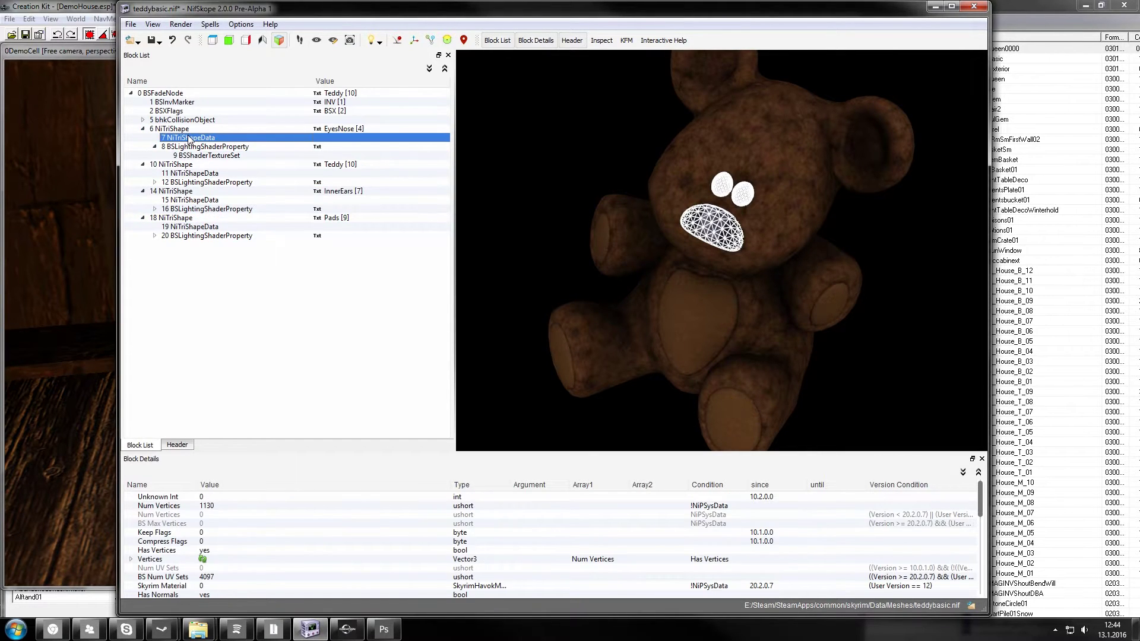
{"action": "left_click", "coordinate": [152, 40]}
Switch to the Creation Kit and examine the teddy bear on the bed up close from several angles.
{"action": "left_click", "coordinate": [80, 54]}
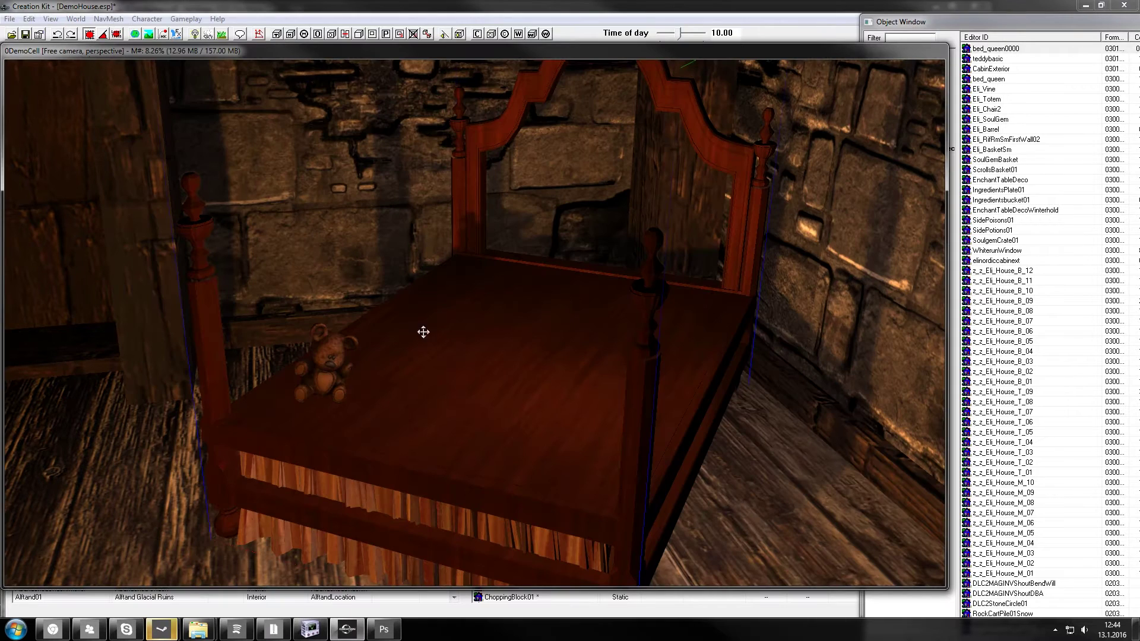
{"action": "left_click", "coordinate": [331, 380]}
{"action": "scroll", "coordinate": [323, 369], "scroll_direction": "up", "scroll_amount": 4}
{"action": "middle_click_drag", "start_coordinate": [324, 369], "coordinate": [307, 379]}
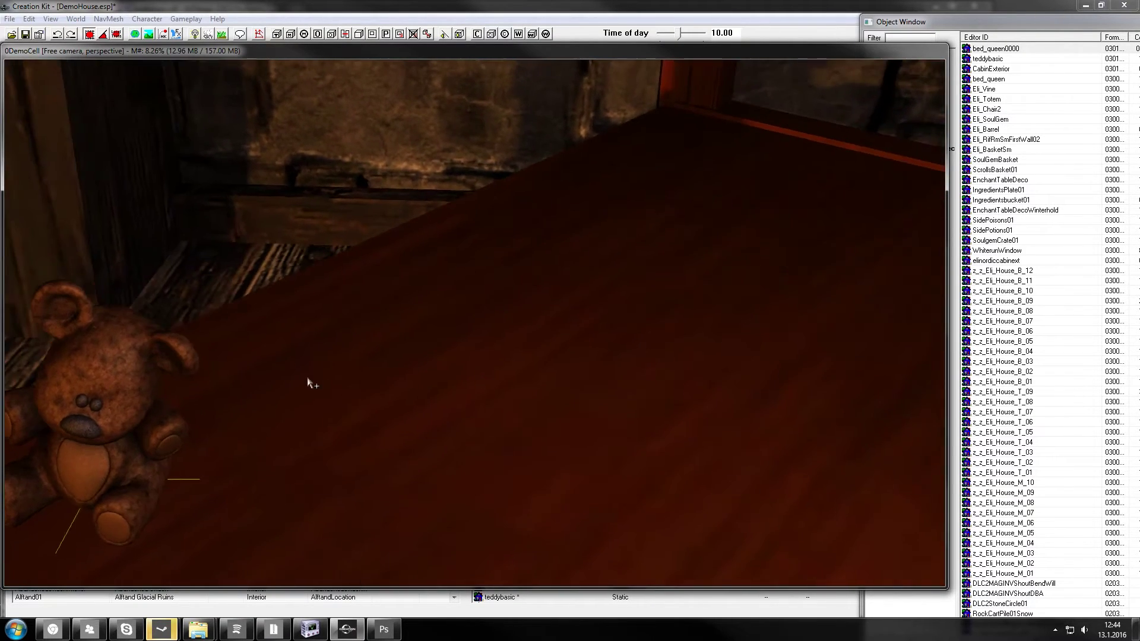
{"action": "key", "text": "f"}
{"action": "scroll", "coordinate": [435, 443], "scroll_direction": "up", "scroll_amount": 3}
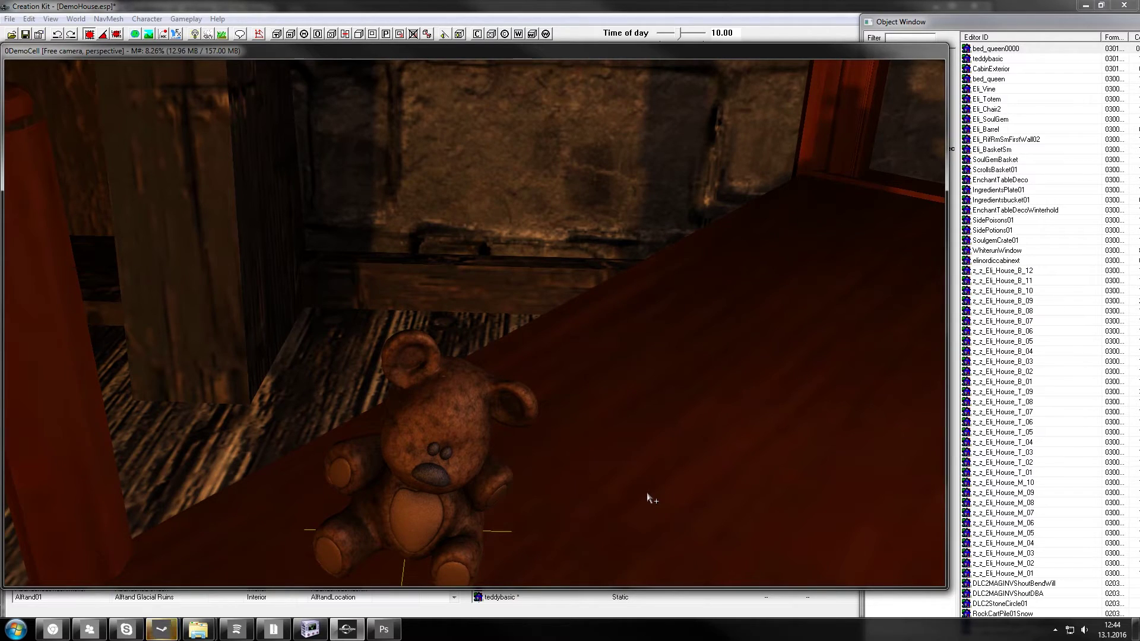
{"action": "left_click", "coordinate": [494, 436]}
{"action": "middle_click_drag", "start_coordinate": [494, 435], "coordinate": [453, 403], "text": "shift"}
{"action": "left_click", "coordinate": [420, 191]}
{"action": "middle_click_drag", "start_coordinate": [420, 191], "coordinate": [468, 196], "text": "shift"}
{"action": "scroll", "coordinate": [299, 225], "scroll_direction": "up", "scroll_amount": 3}
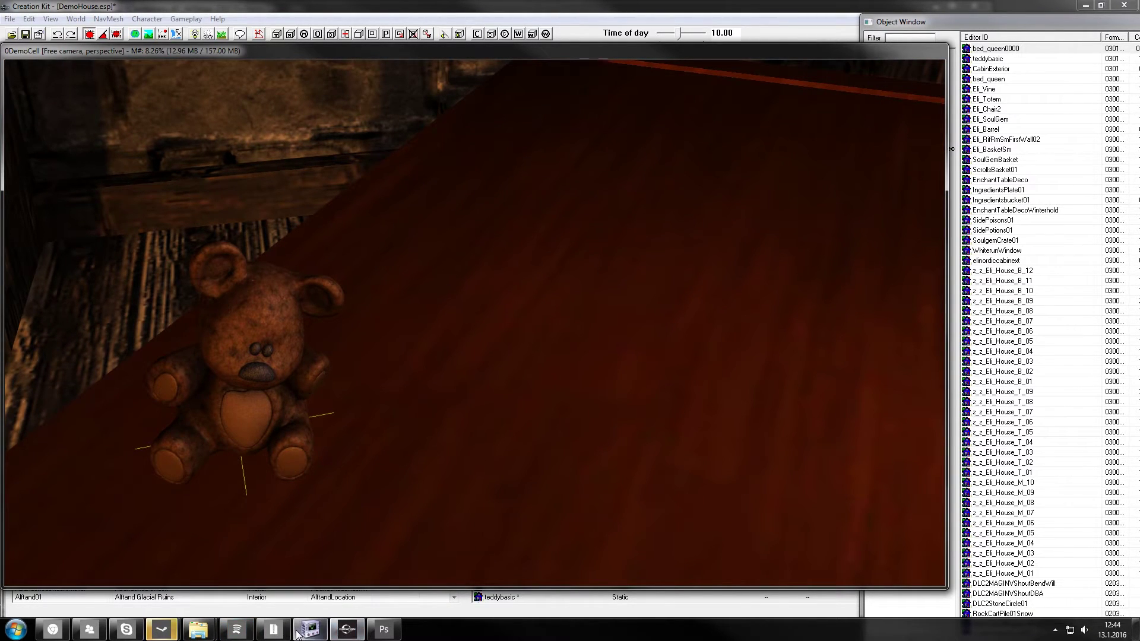
Switch to Photoshop and open teddybear01.dds from the Textures\clutter\teddybear folder.
{"action": "left_click", "coordinate": [384, 630]}
{"action": "left_click", "coordinate": [33, 8]}
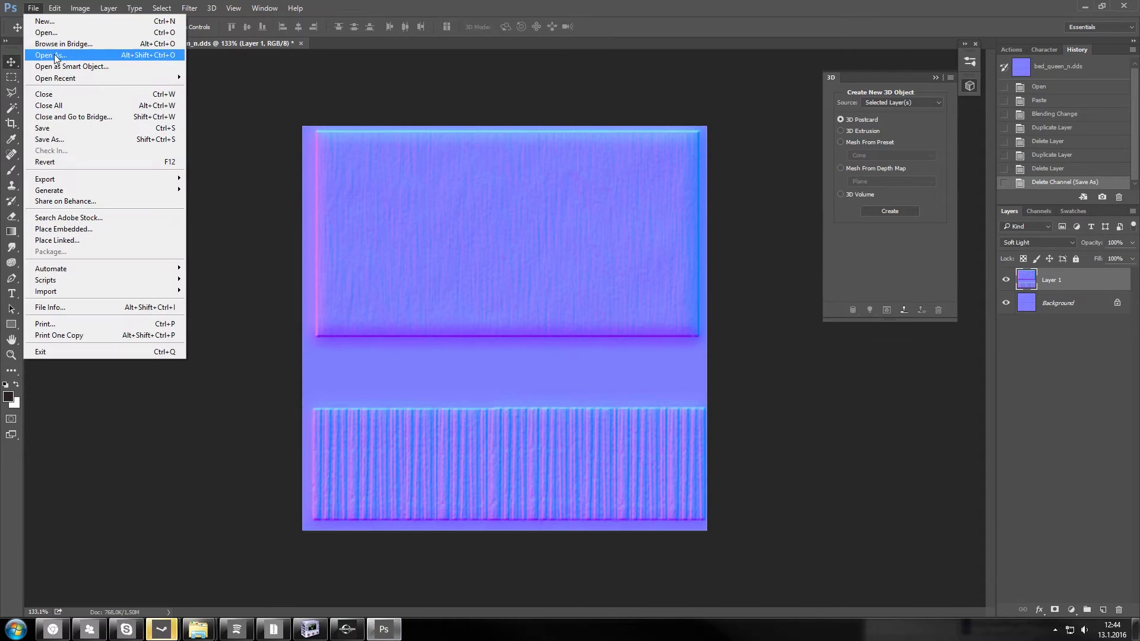
{"action": "left_click", "coordinate": [59, 56]}
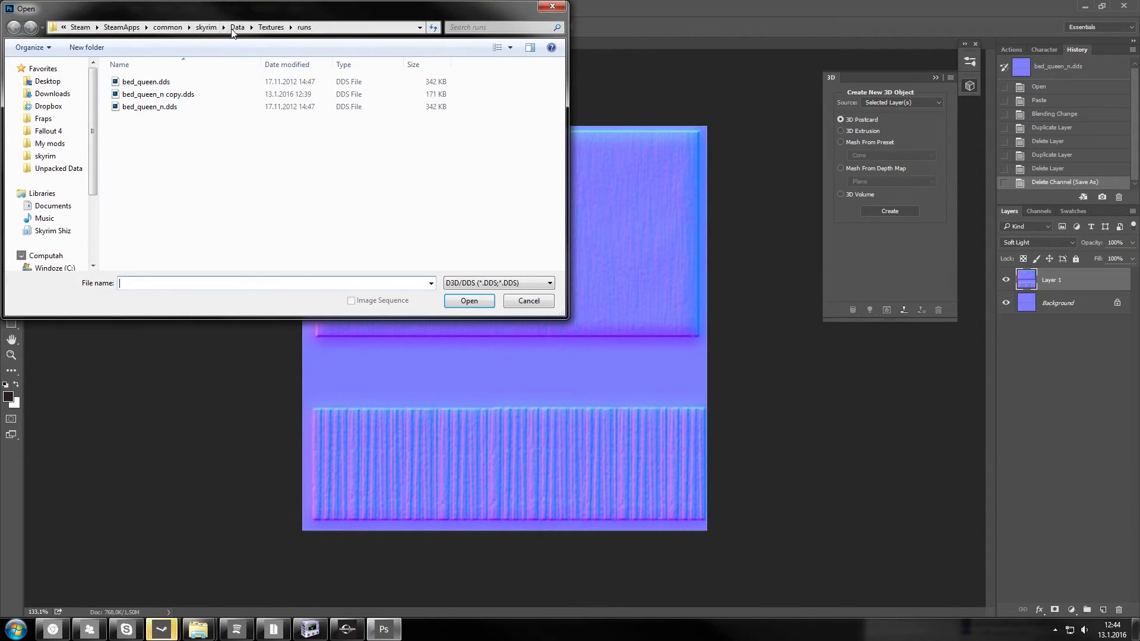
{"action": "left_click", "coordinate": [270, 27]}
{"action": "double_click", "coordinate": [156, 81]}
{"action": "double_click", "coordinate": [156, 81]}
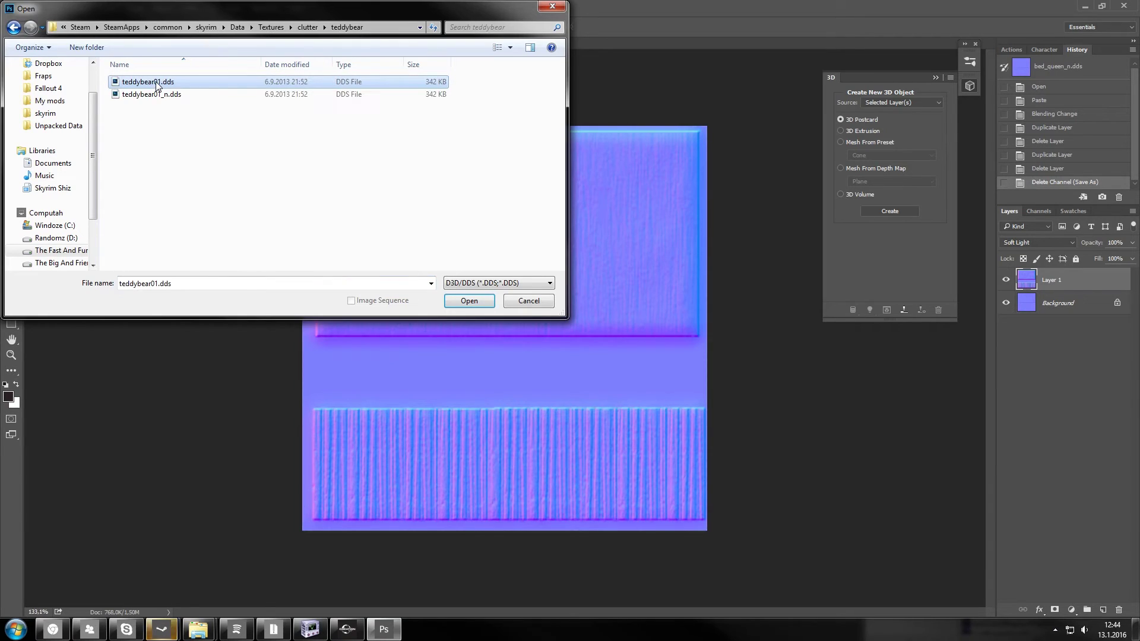
{"action": "double_click", "coordinate": [165, 80]}
Open the teddy bear's normal map teddybear01_n.dds and view it enlarged.
{"action": "left_click", "coordinate": [33, 8]}
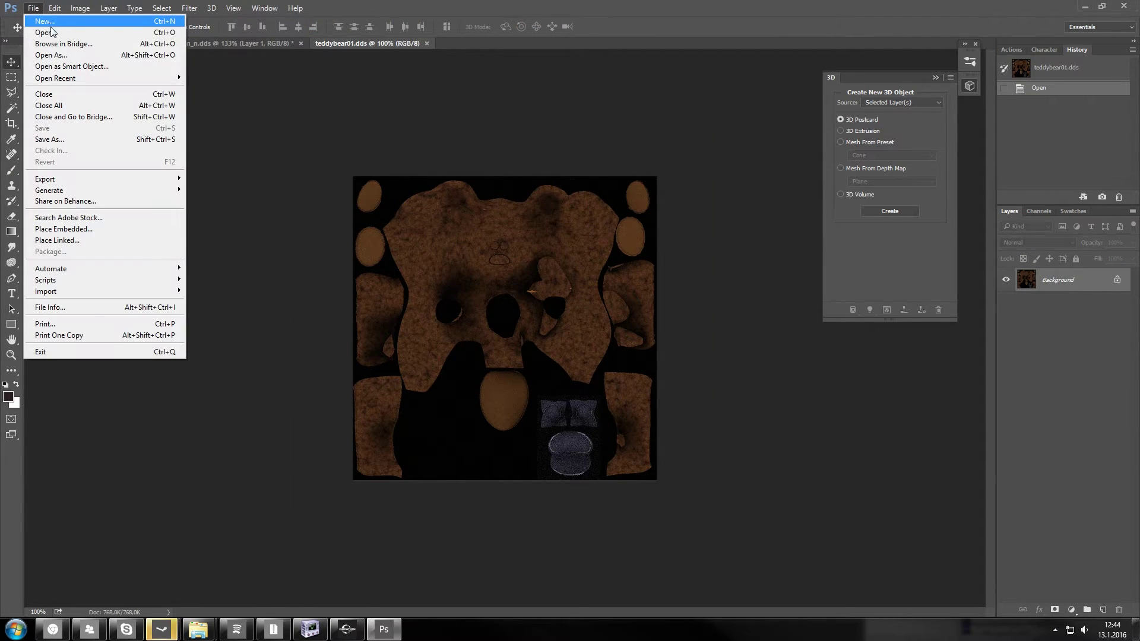
{"action": "left_click", "coordinate": [51, 33]}
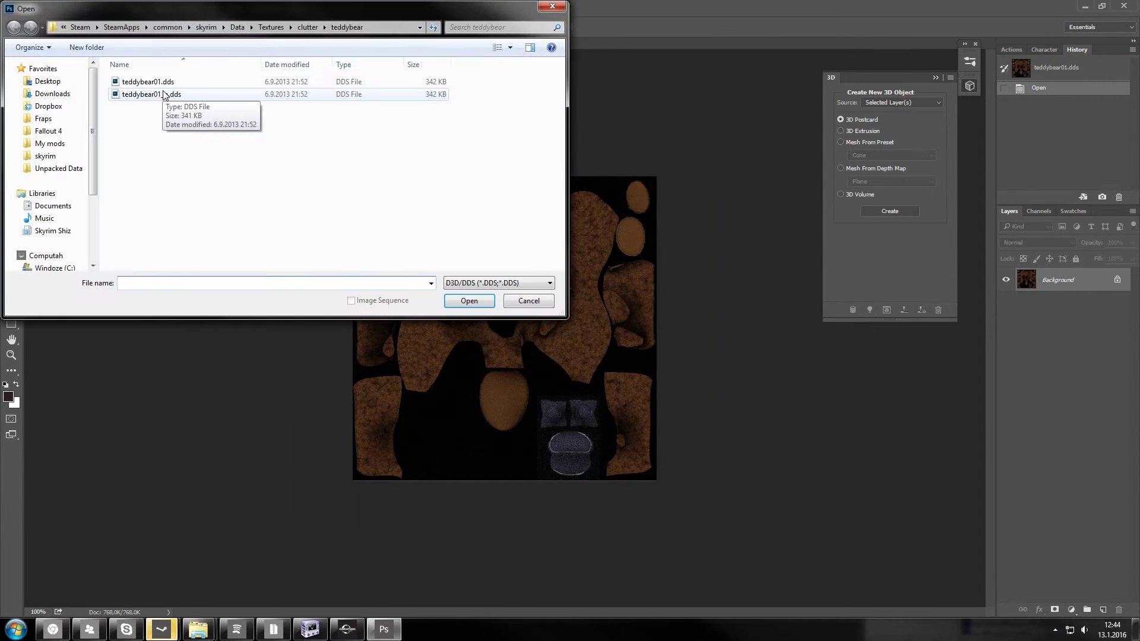
{"action": "double_click", "coordinate": [170, 88]}
{"action": "scroll", "coordinate": [522, 296], "scroll_direction": "up", "scroll_amount": 3, "text": "alt"}
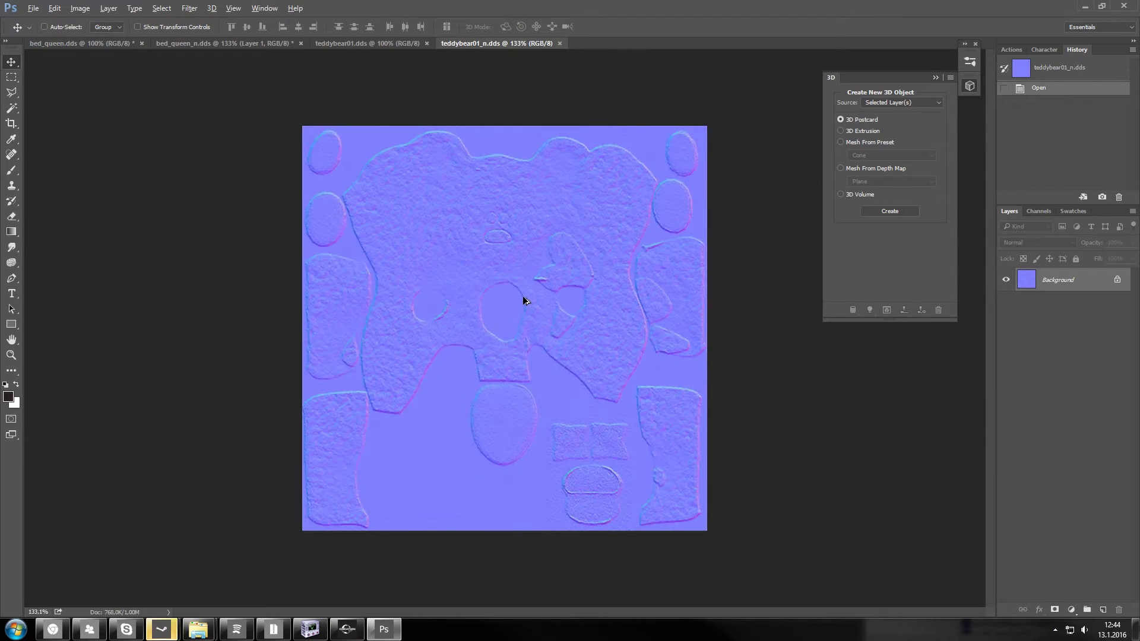
Switch back to NifSkope and examine the whole teddy bear model.
{"action": "left_click", "coordinate": [348, 629]}
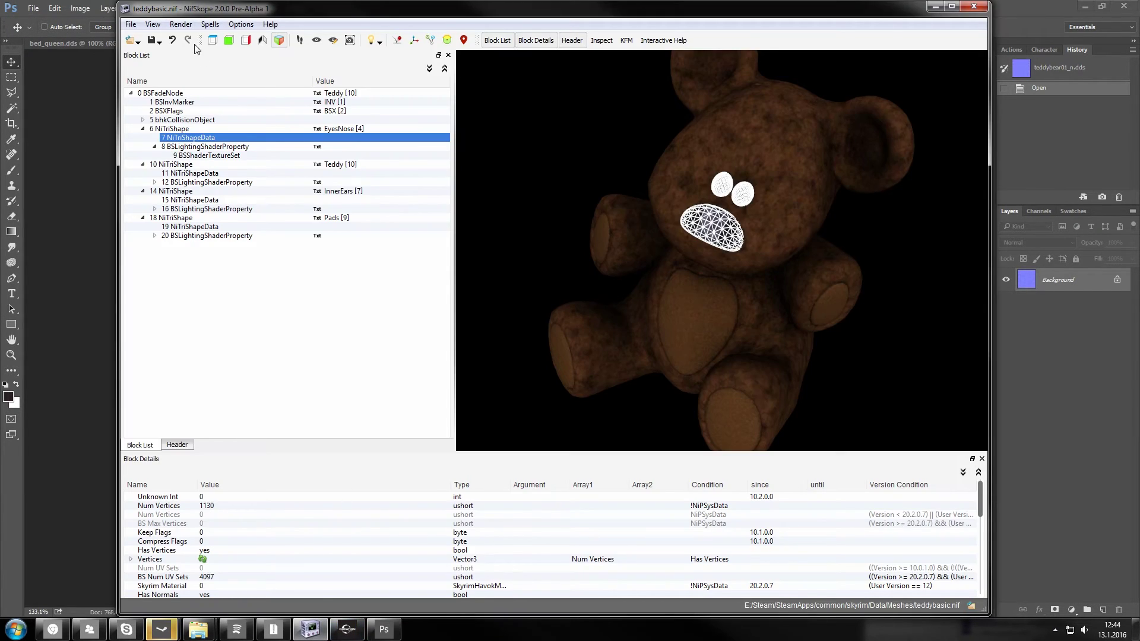
{"action": "left_click_drag", "start_coordinate": [629, 234], "coordinate": [604, 228]}
{"action": "scroll", "coordinate": [658, 226], "scroll_direction": "down", "scroll_amount": 4}
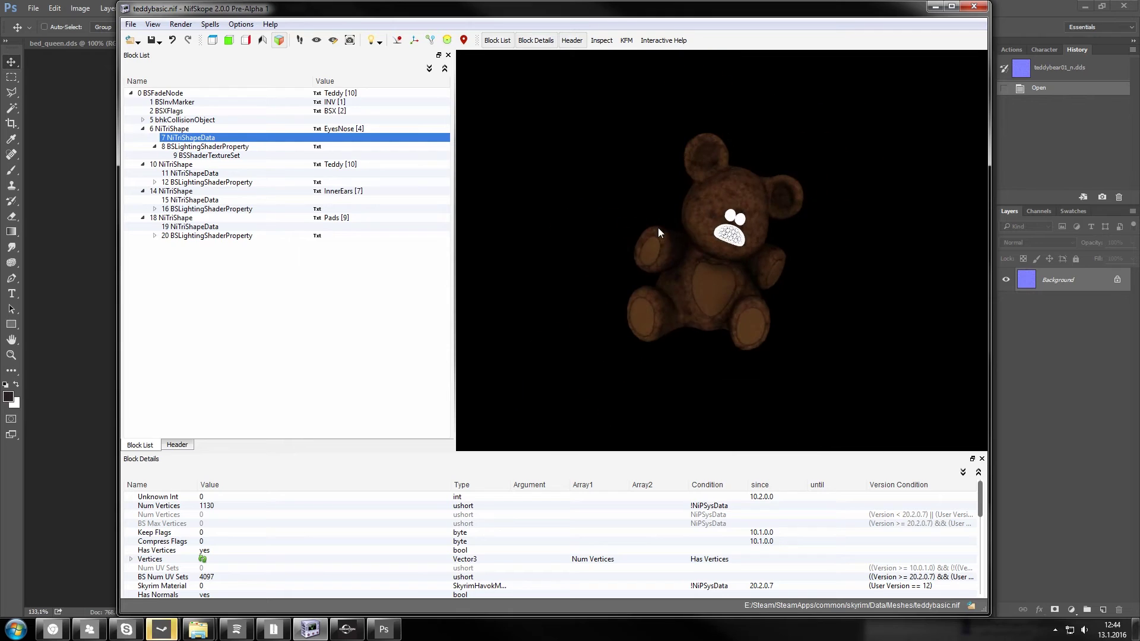
Set the Specular Color to #000000 in the BSLightingShaderProperty of the bear's Teddy body shape and save teddybasic.nif.
{"action": "left_click", "coordinate": [752, 201]}
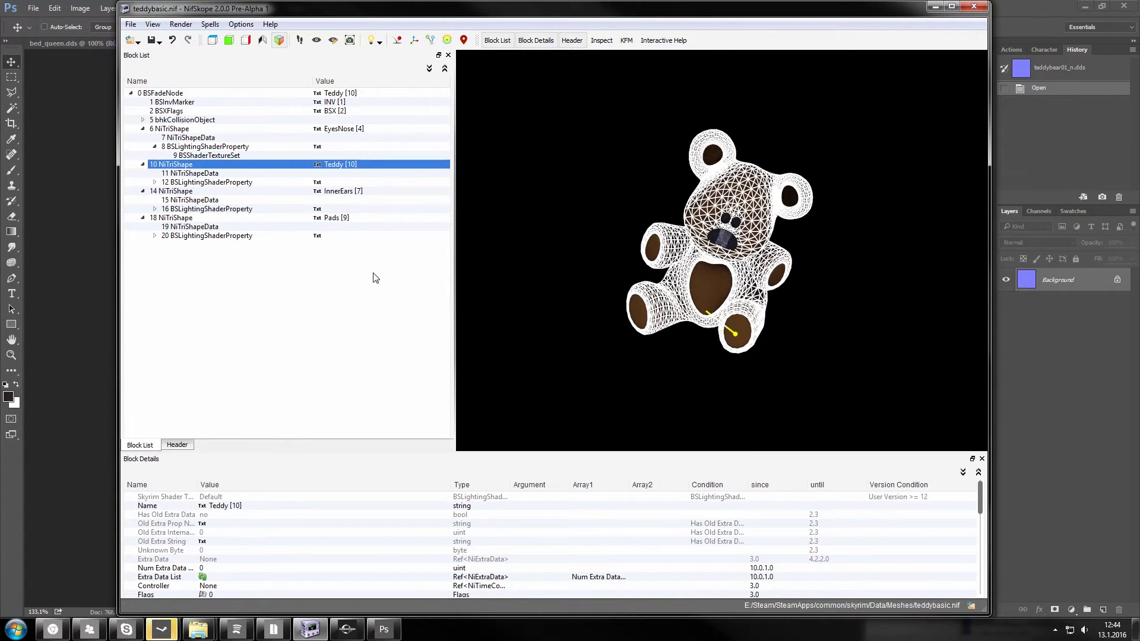
{"action": "left_click", "coordinate": [153, 182]}
{"action": "left_click", "coordinate": [219, 182]}
{"action": "scroll", "coordinate": [236, 574], "scroll_direction": "down", "scroll_amount": 4}
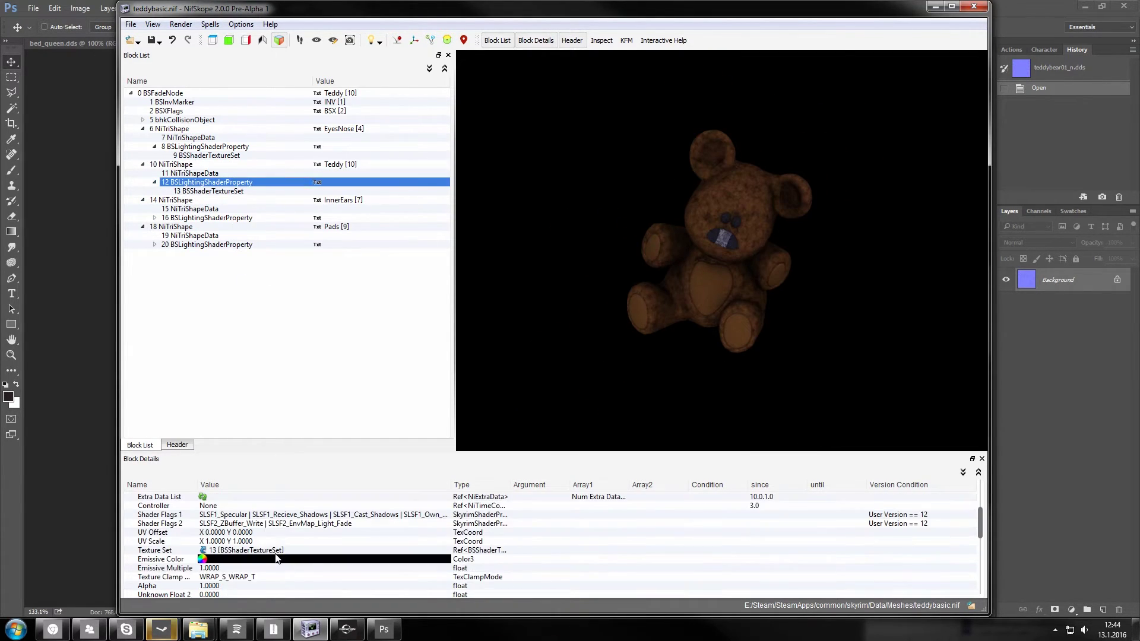
{"action": "double_click", "coordinate": [203, 577]}
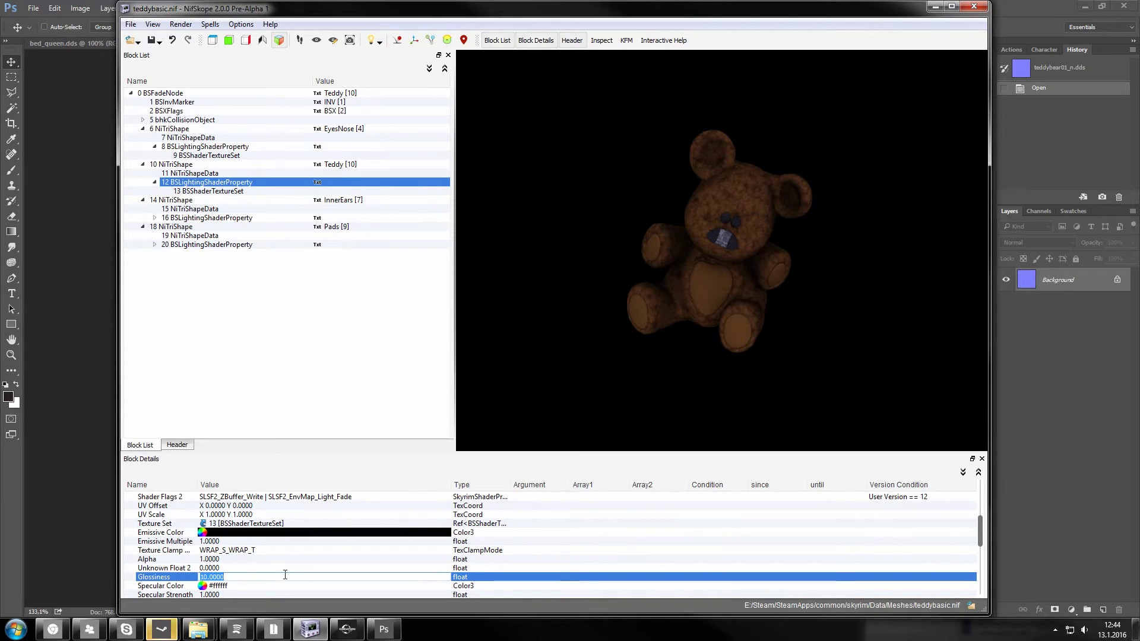
{"action": "scroll", "coordinate": [203, 573], "scroll_direction": "down", "scroll_amount": 1}
{"action": "left_click", "coordinate": [196, 558]}
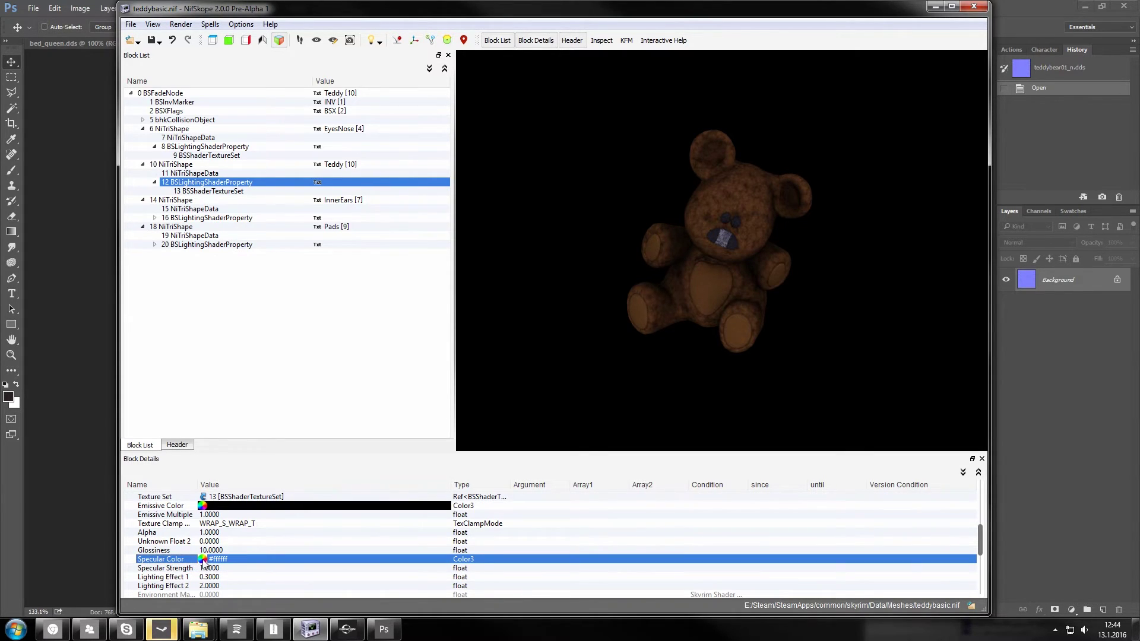
{"action": "left_click", "coordinate": [203, 560]}
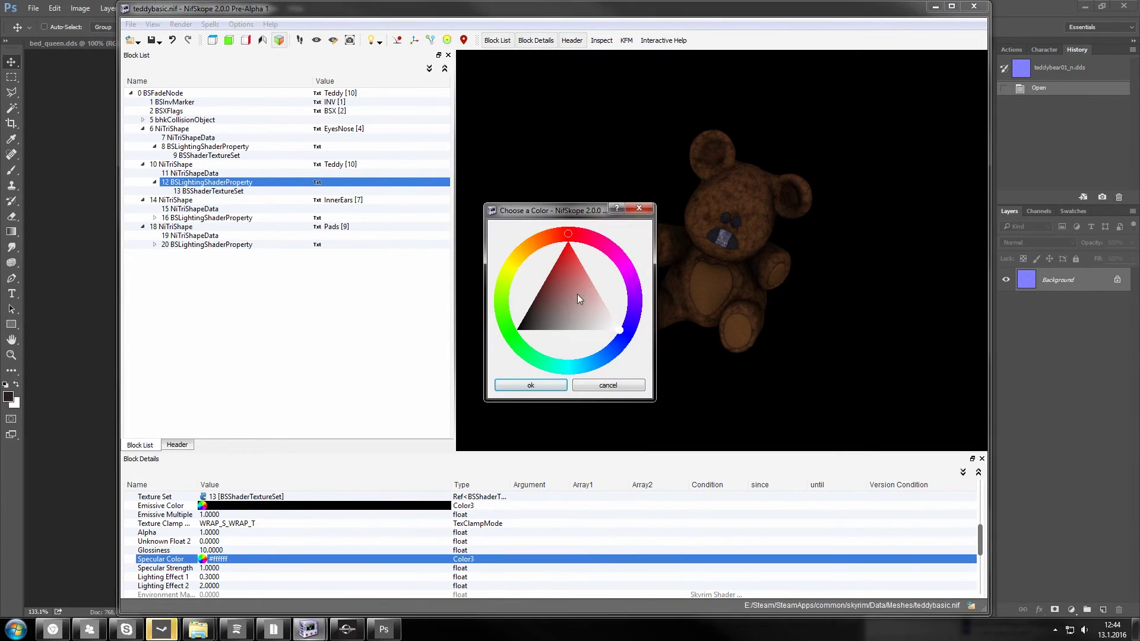
{"action": "left_click", "coordinate": [530, 385]}
{"action": "left_click", "coordinate": [152, 41]}
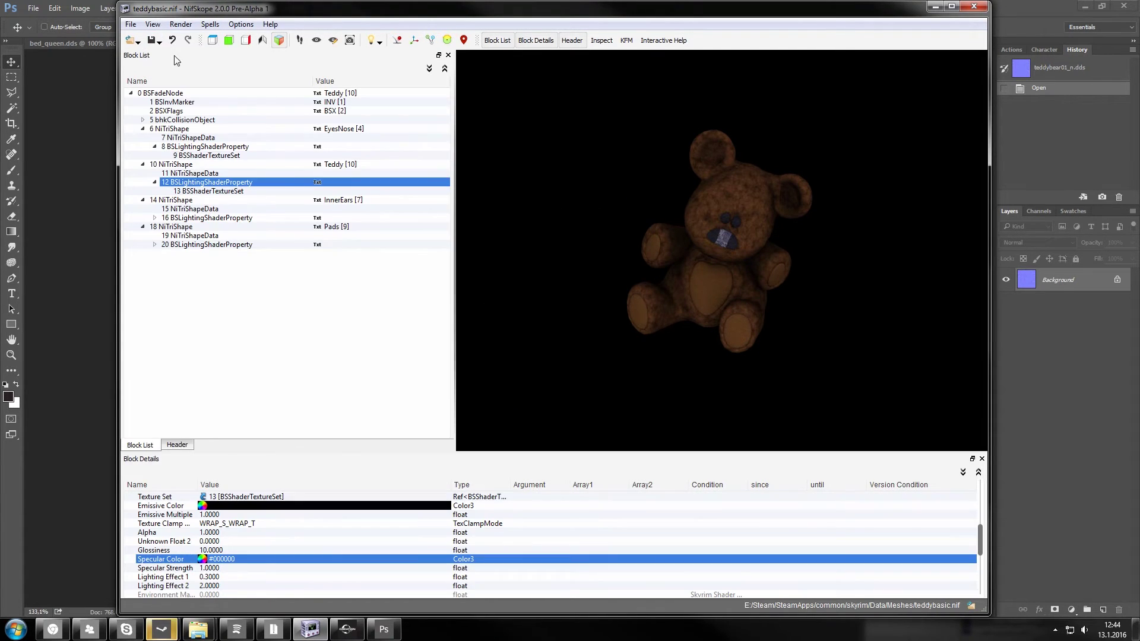
Switch to the Creation Kit, select the teddy bear on the bed and examine its shading from near and far.
{"action": "left_click", "coordinate": [336, 632]}
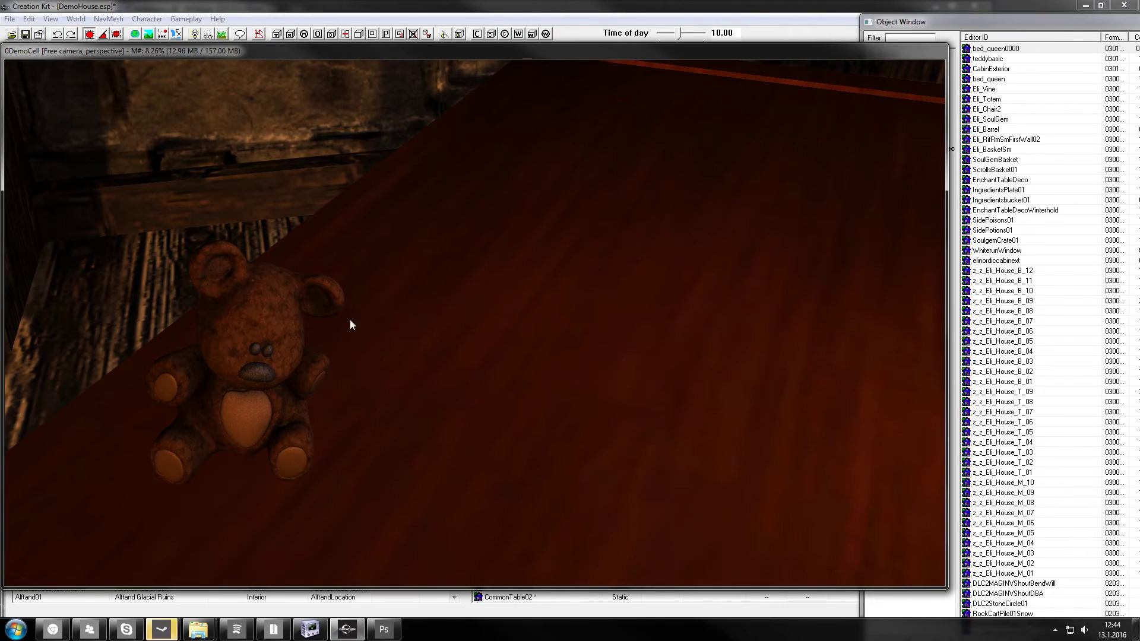
{"action": "middle_click_drag", "start_coordinate": [350, 325], "coordinate": [440, 212], "text": "shift"}
{"action": "left_click", "coordinate": [390, 152]}
{"action": "scroll", "coordinate": [236, 132], "scroll_direction": "down", "scroll_amount": 5}
{"action": "scroll", "coordinate": [236, 133], "scroll_direction": "up", "scroll_amount": 5}
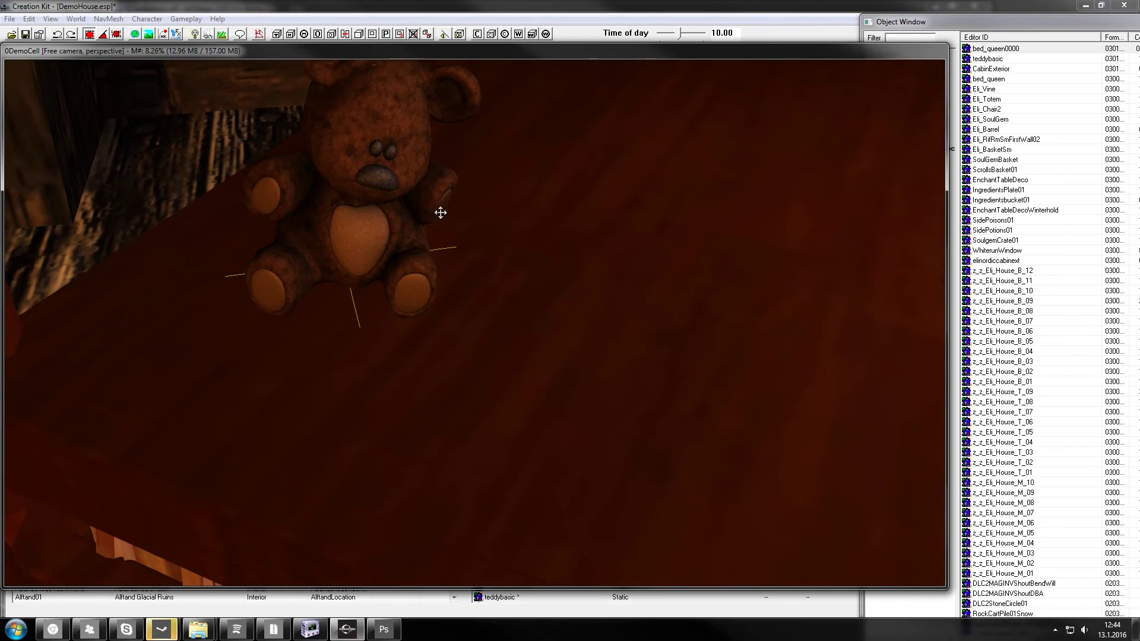
{"action": "scroll", "coordinate": [503, 272], "scroll_direction": "down", "scroll_amount": 3}
{"action": "scroll", "coordinate": [510, 270], "scroll_direction": "up", "scroll_amount": 1}
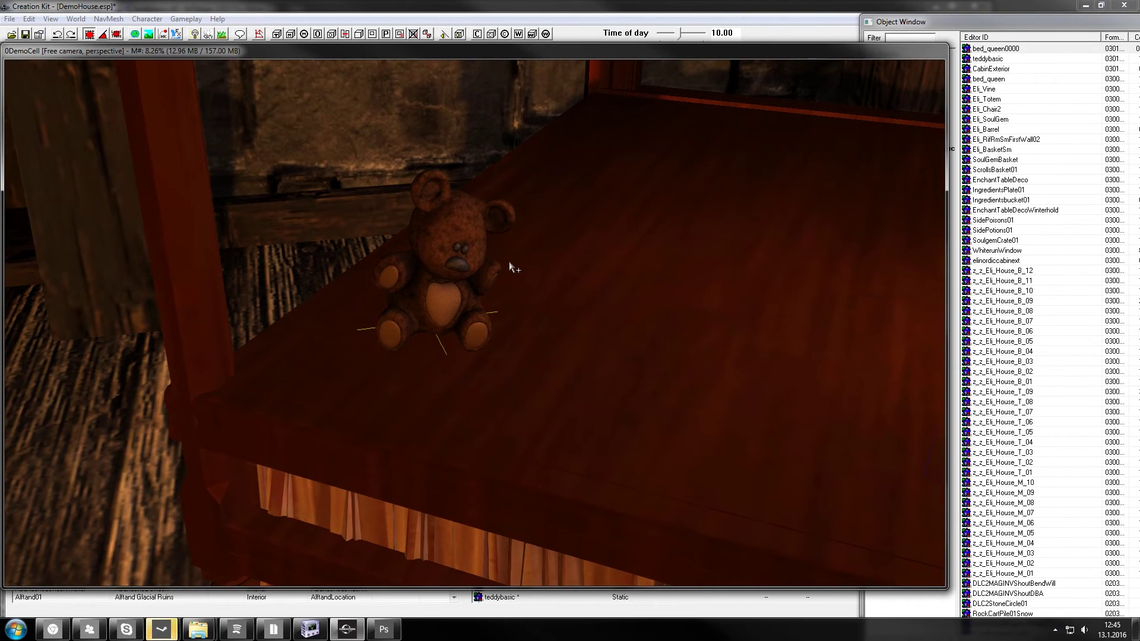